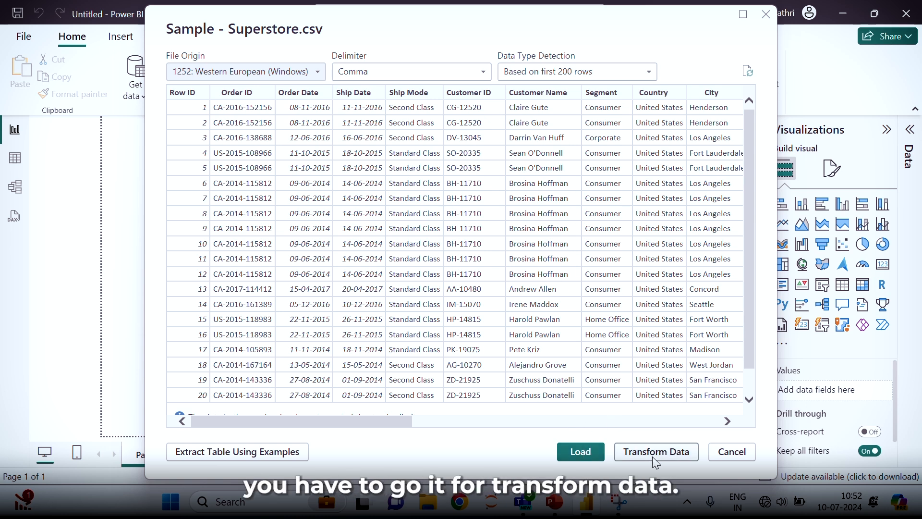
# Load the Sample - Superstore.csv data and import the custom visual file beginning PBI_CV_73744D90 from the Custom Visuals folder
pyautogui.click(581, 452)
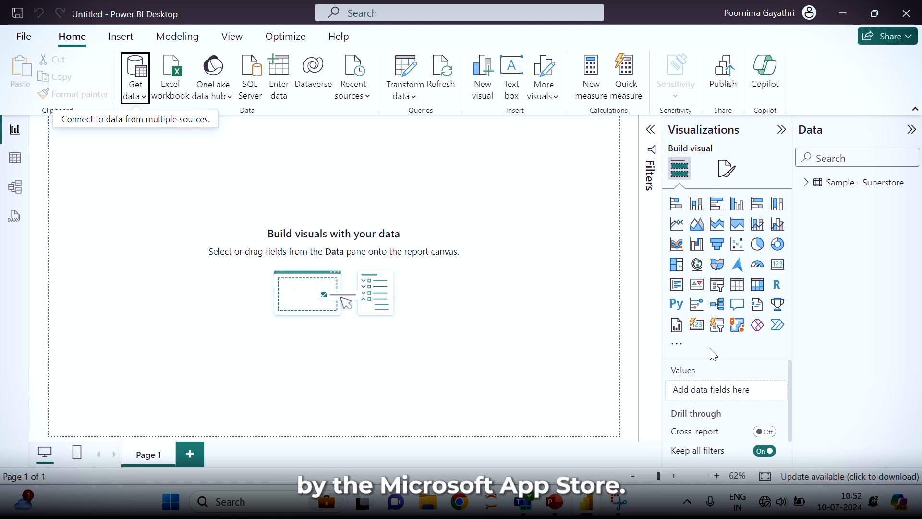
pyautogui.click(677, 350)
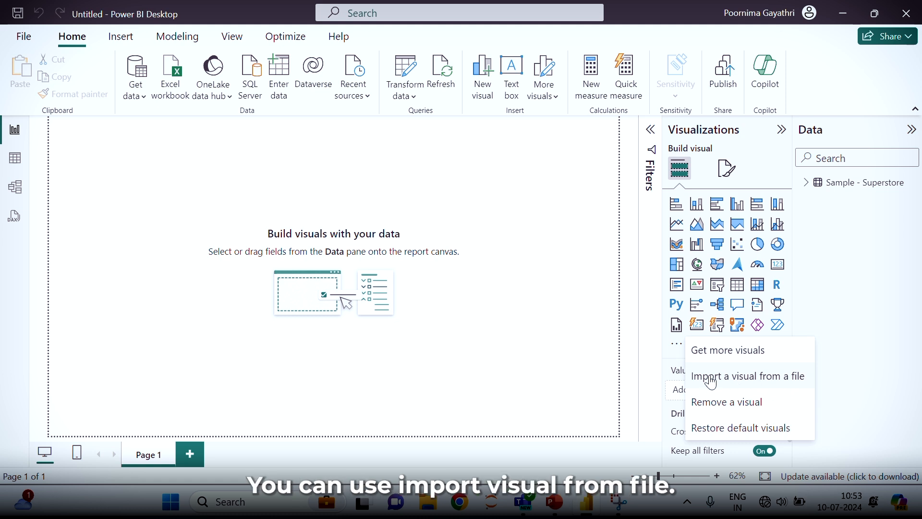
pyautogui.click(752, 376)
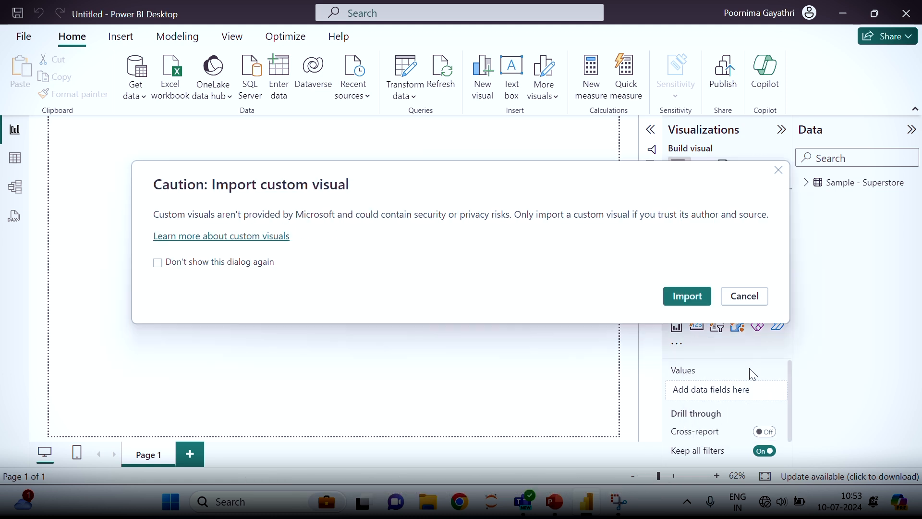
pyautogui.click(687, 297)
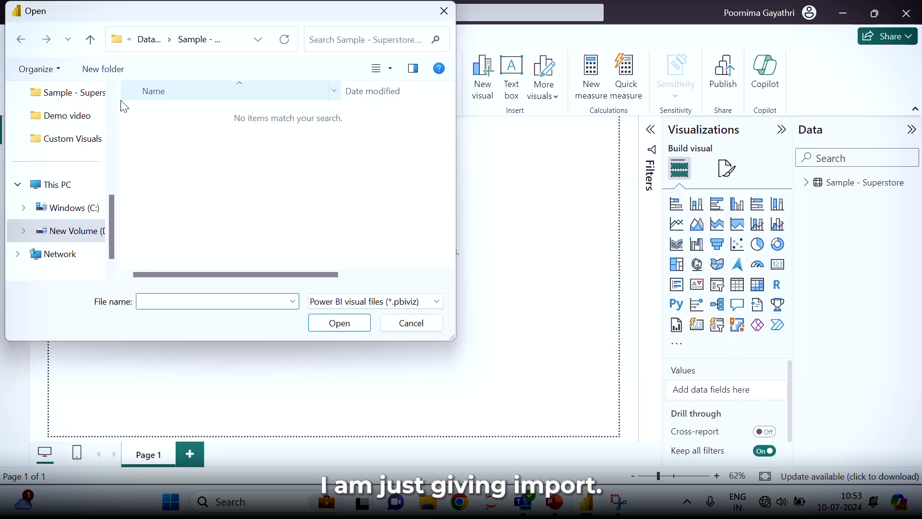
pyautogui.click(147, 35)
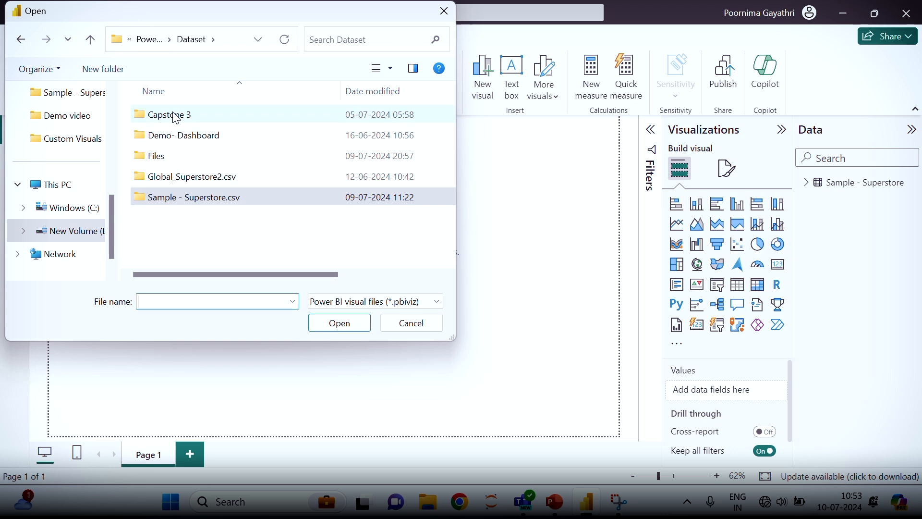
pyautogui.click(148, 38)
pyautogui.doubleClick(183, 114)
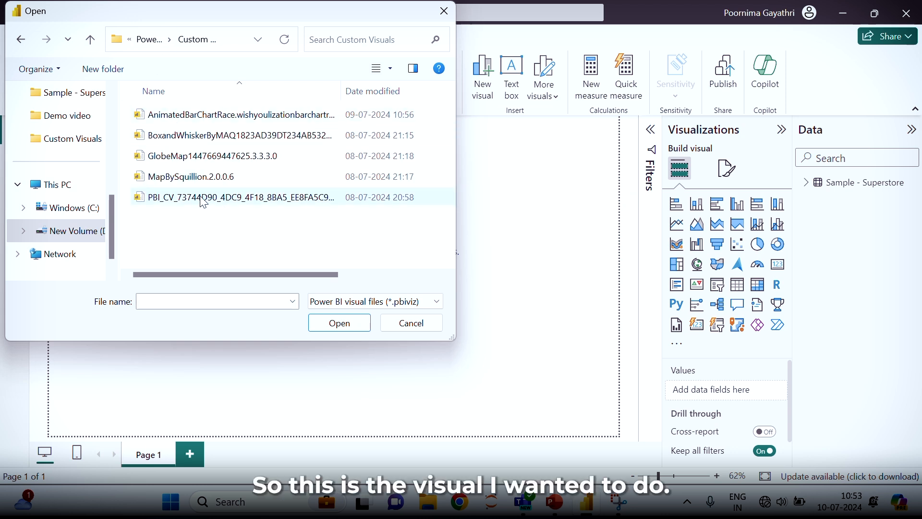
pyautogui.click(203, 198)
pyautogui.click(340, 323)
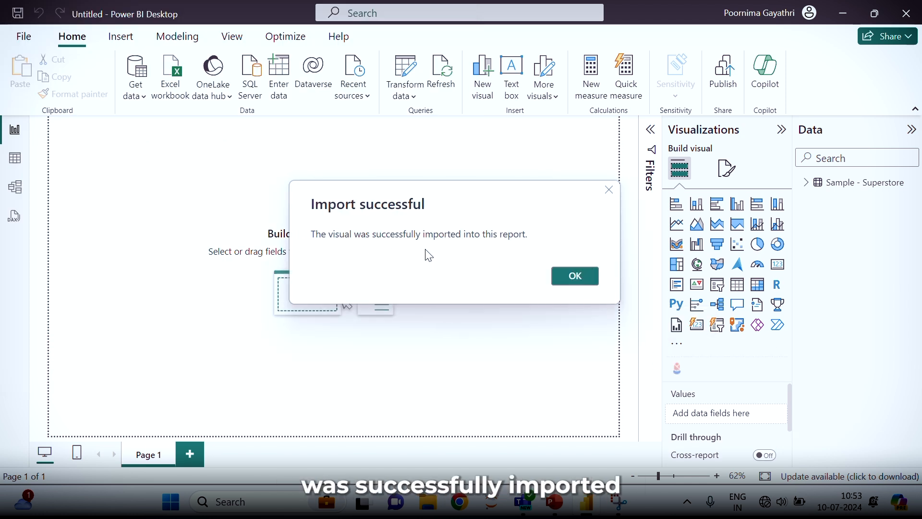
pyautogui.click(584, 286)
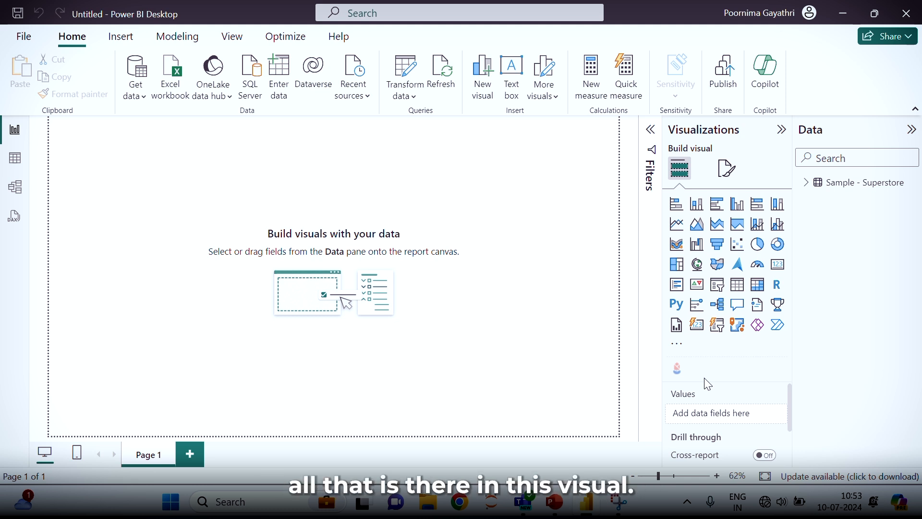
# Add the imported custom visual to the report page and enlarge it to nearly the full page height
pyautogui.click(679, 371)
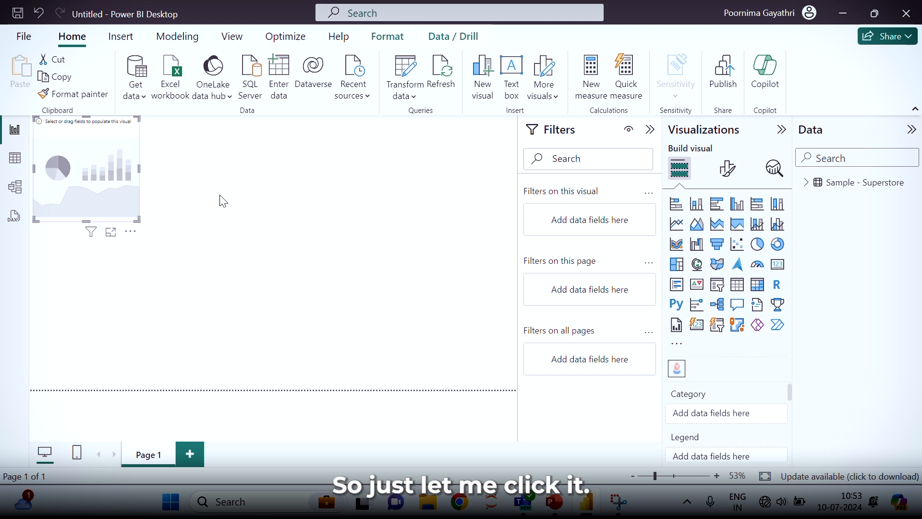
pyautogui.moveTo(140, 220); pyautogui.dragTo(385, 380)
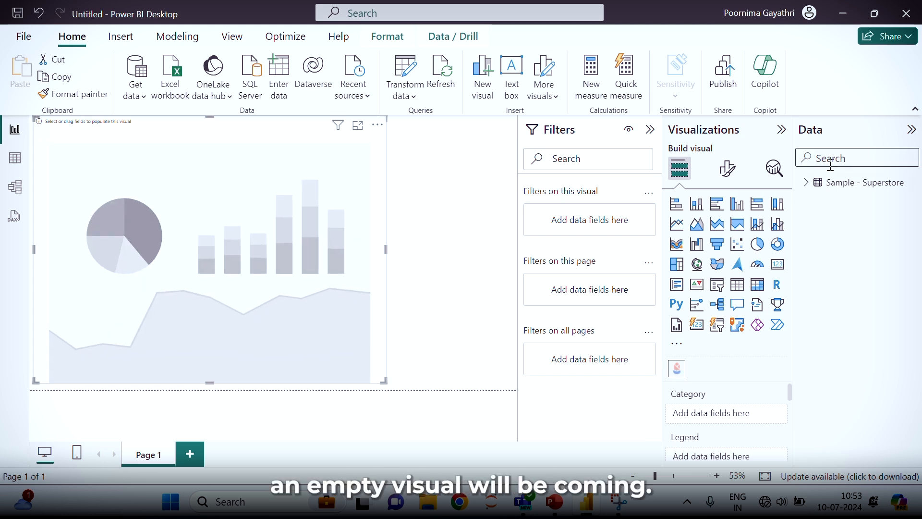
# Assign the Category field to the visual's Category and the Sales field to its Measure
pyautogui.click(805, 184)
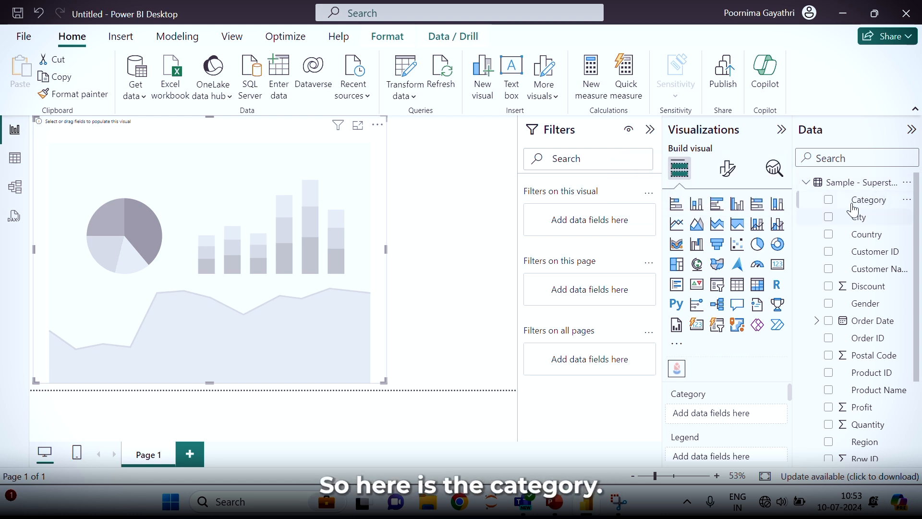
pyautogui.moveTo(881, 204); pyautogui.dragTo(792, 409)
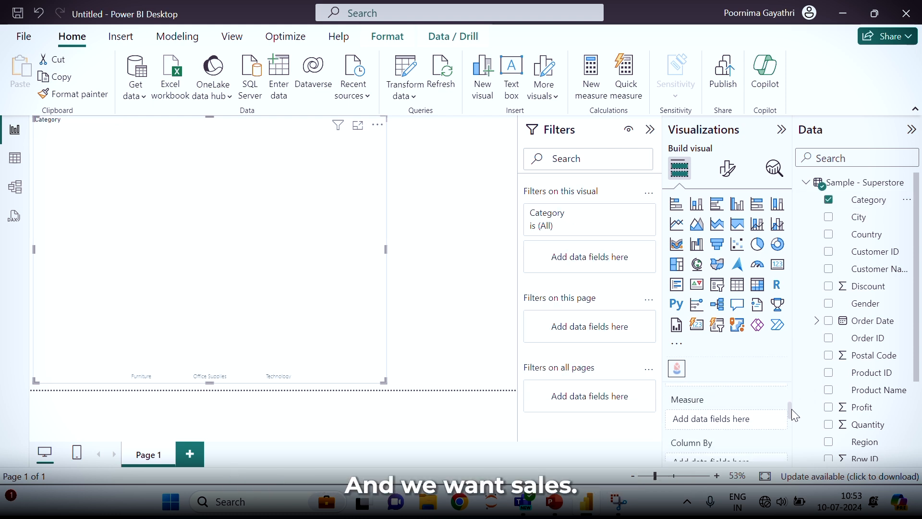
pyautogui.moveTo(917, 373); pyautogui.dragTo(917, 439)
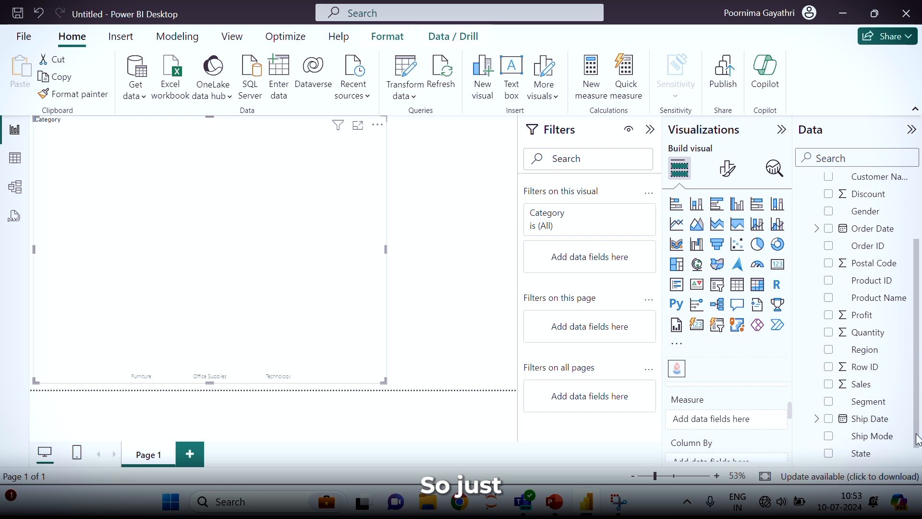
pyautogui.moveTo(863, 384); pyautogui.dragTo(732, 422)
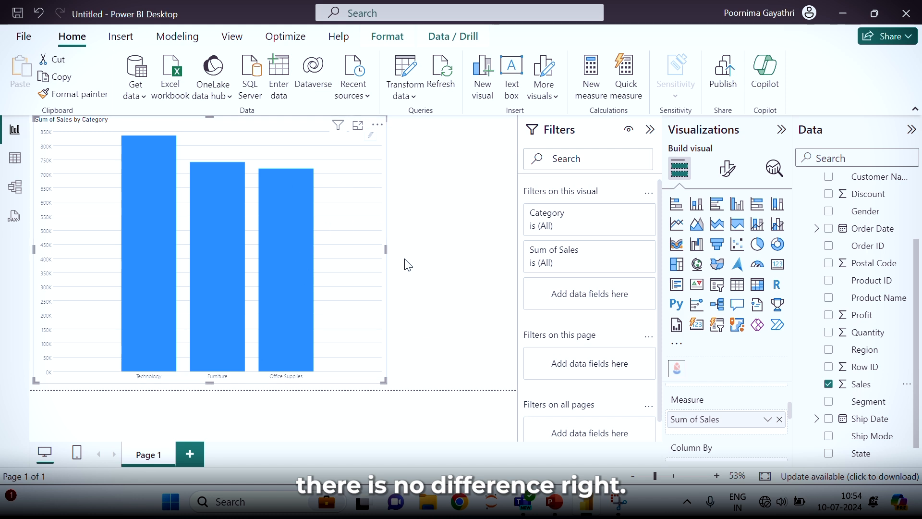
# Open the visual's Mark Designer and expand the visual into focus mode
pyautogui.moveTo(337, 164)
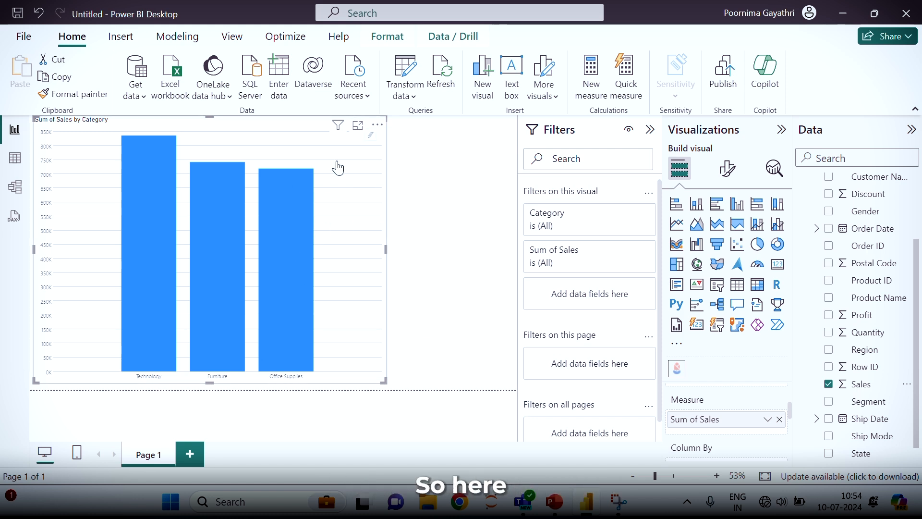
pyautogui.click(370, 140)
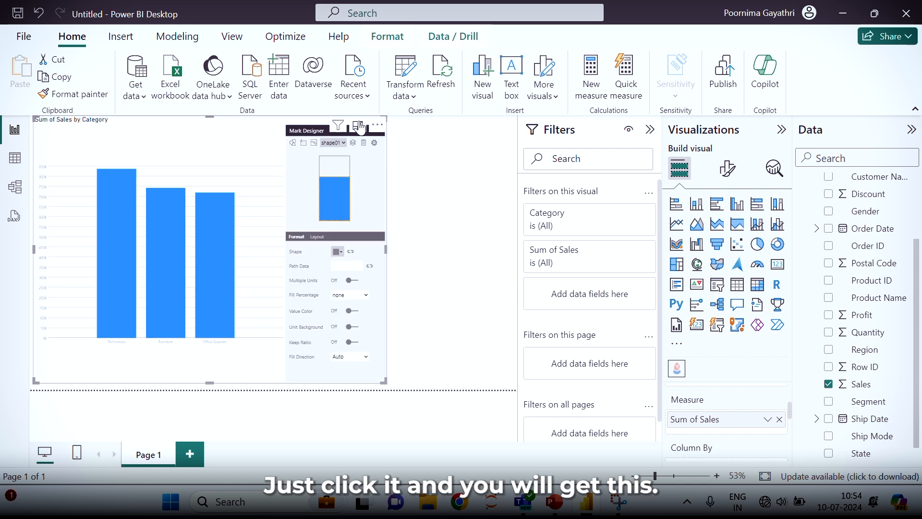
pyautogui.click(359, 127)
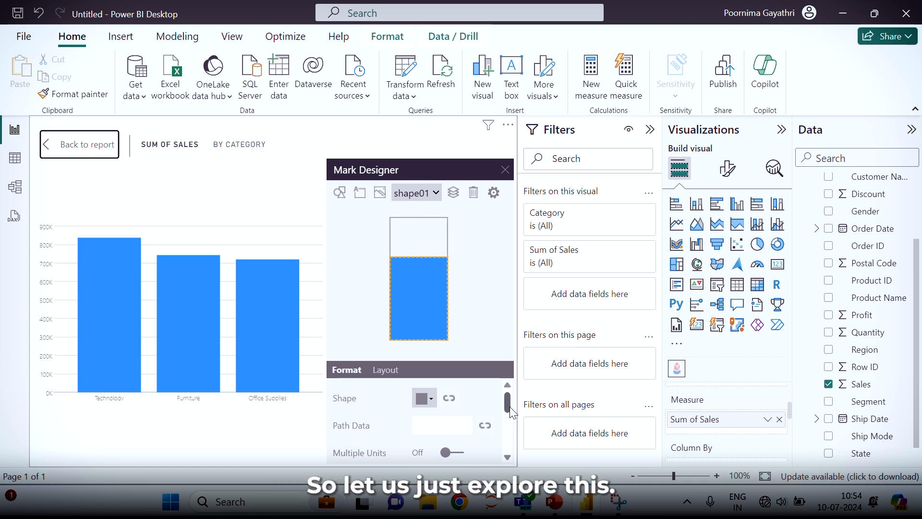
# Examine the shapes offered under Basic, Biz & Tech, Food & Drink, Household, Nature, People and Transportation
pyautogui.moveTo(512, 412)
pyautogui.mouseDown()
pyautogui.moveTo(510, 435)
pyautogui.moveTo(507, 408)
pyautogui.mouseUp()
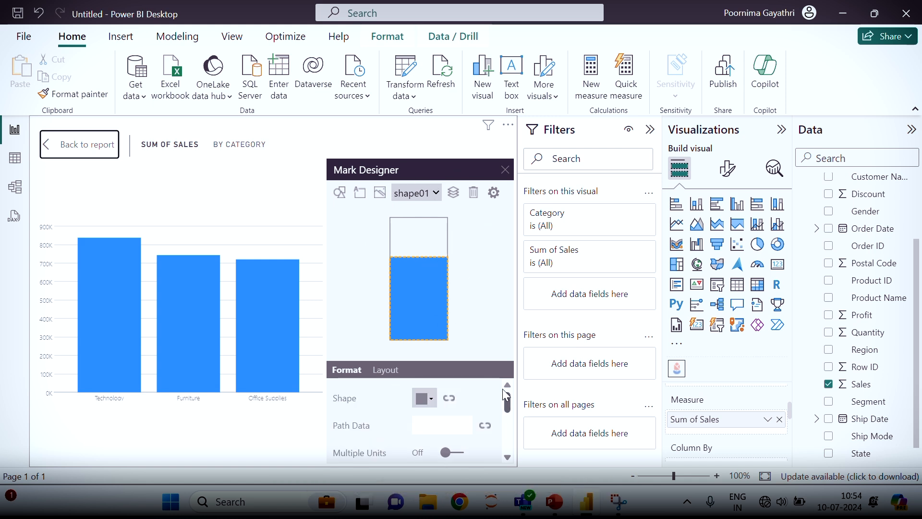
pyautogui.click(428, 402)
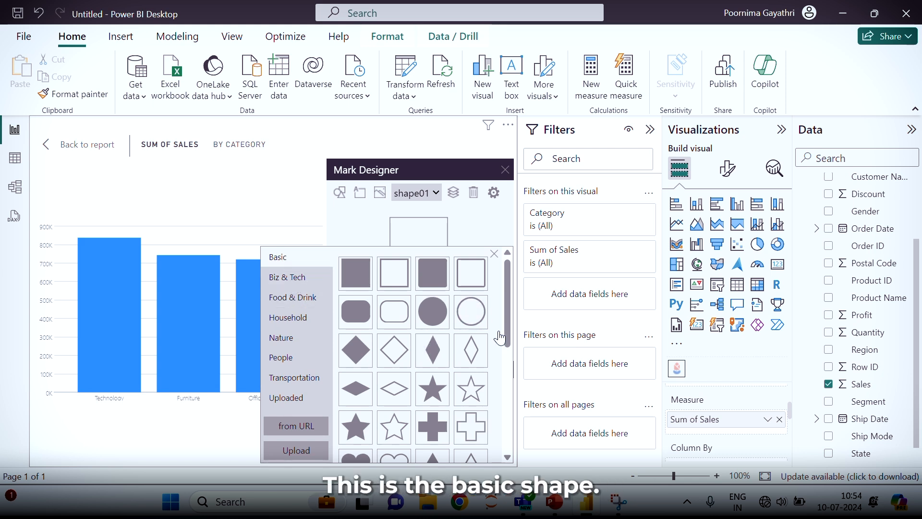
pyautogui.moveTo(509, 320); pyautogui.dragTo(521, 288)
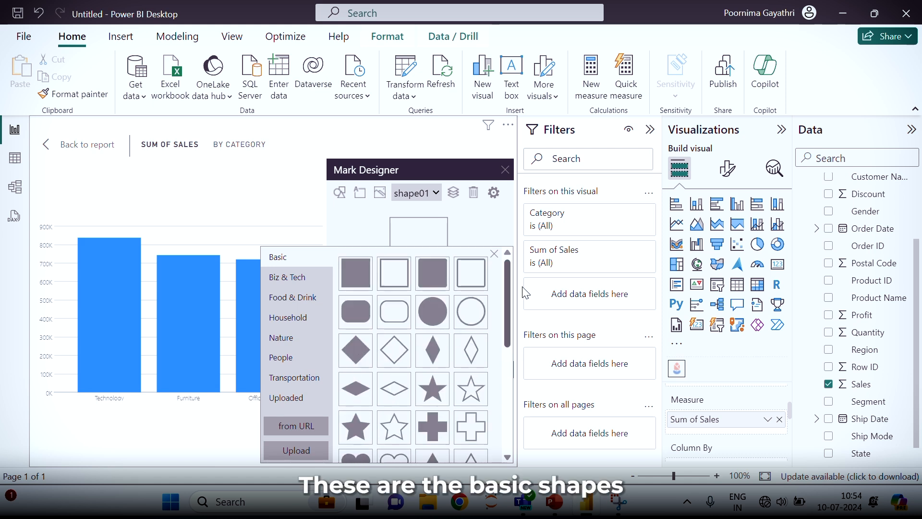
pyautogui.click(277, 280)
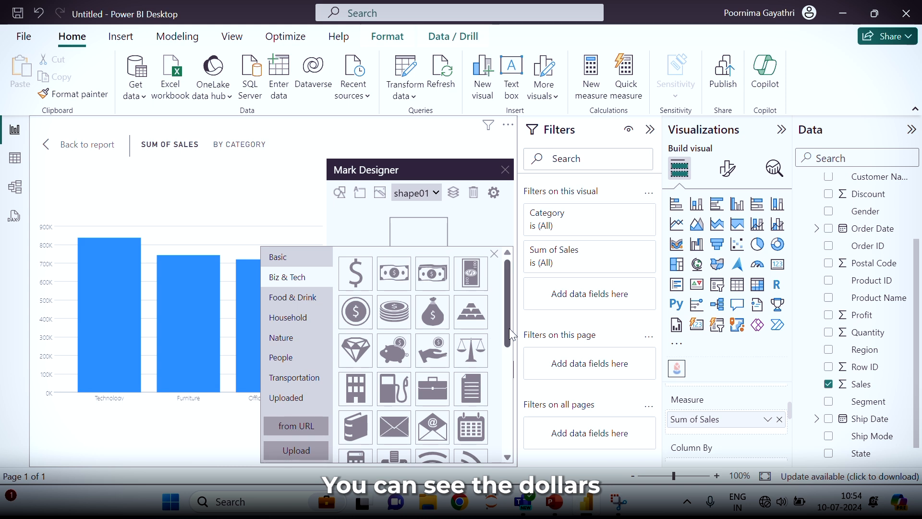
pyautogui.moveTo(508, 312); pyautogui.dragTo(505, 368)
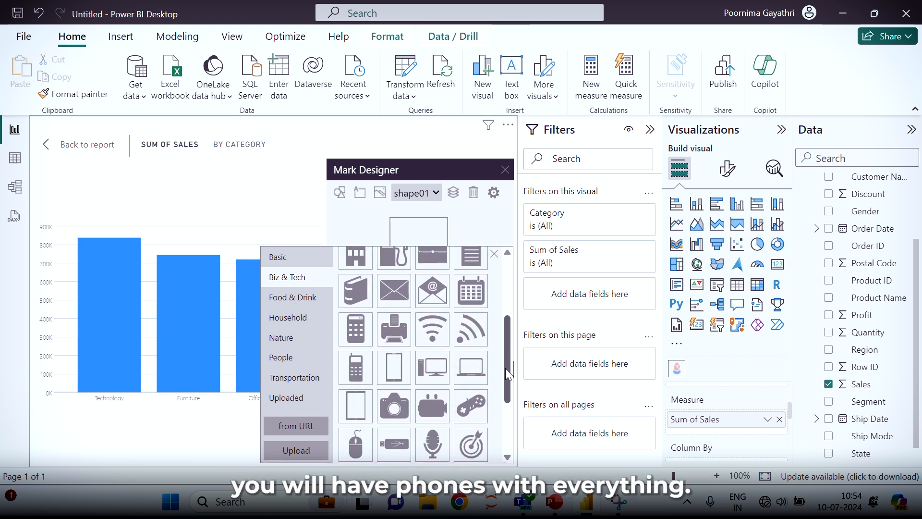
pyautogui.click(308, 301)
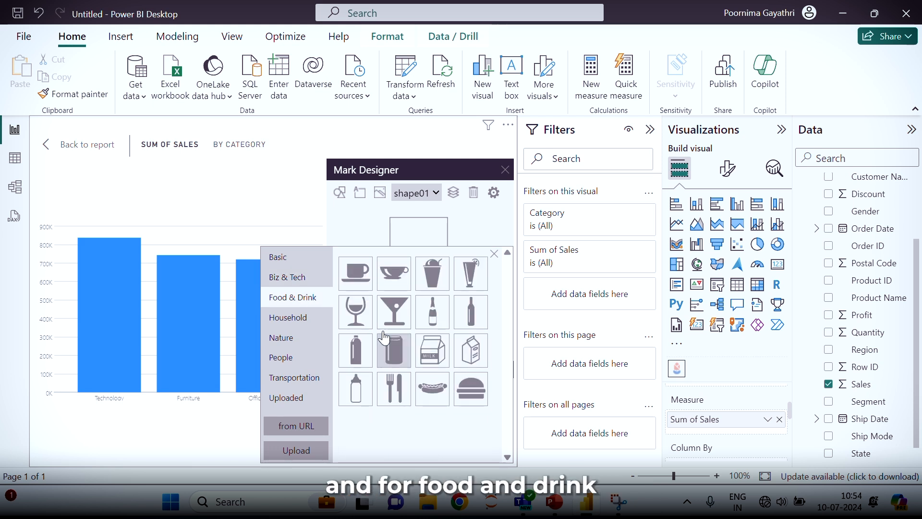
pyautogui.click(298, 328)
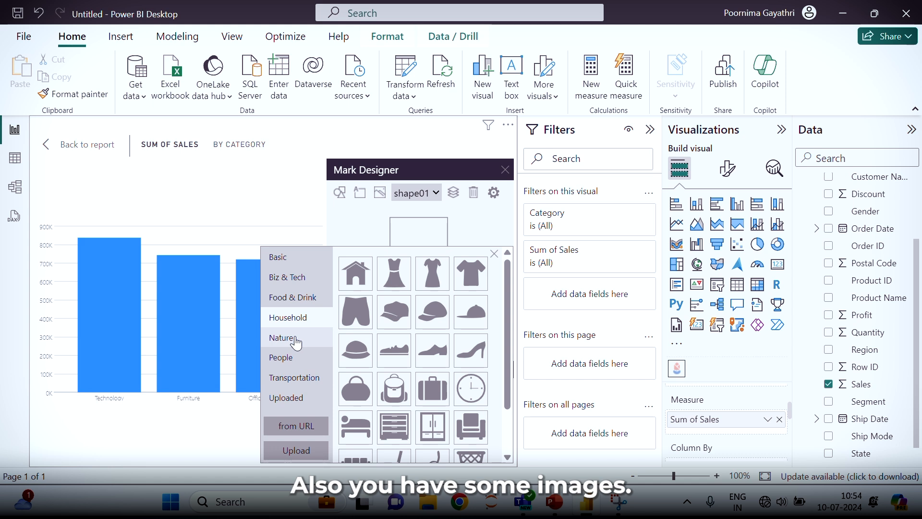
pyautogui.click(295, 339)
pyautogui.click(294, 362)
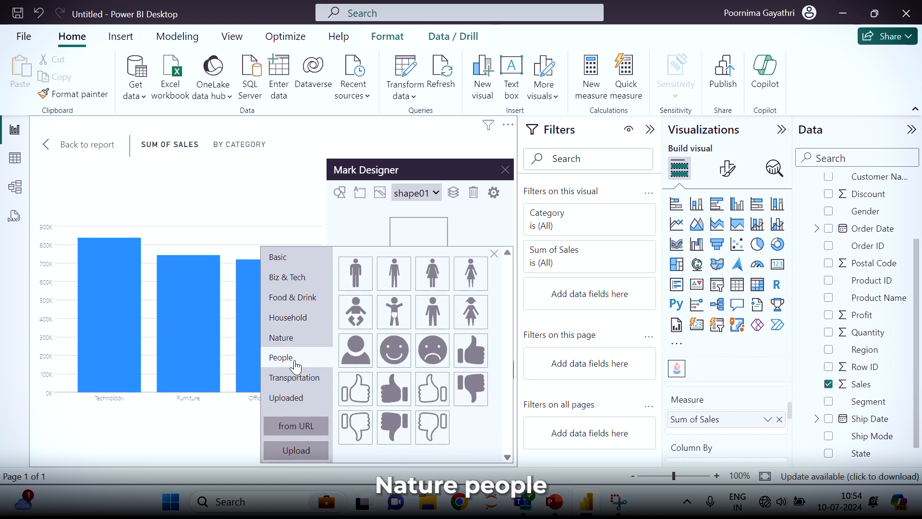
pyautogui.click(300, 379)
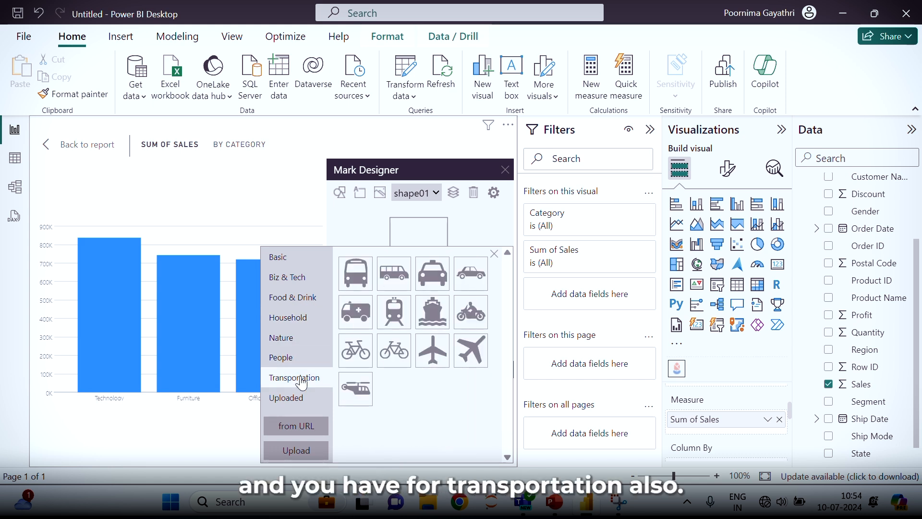
# Replace the bar shape with the stacked dollar banknotes from Biz & Tech and turn on Multiple Units
pyautogui.click(299, 279)
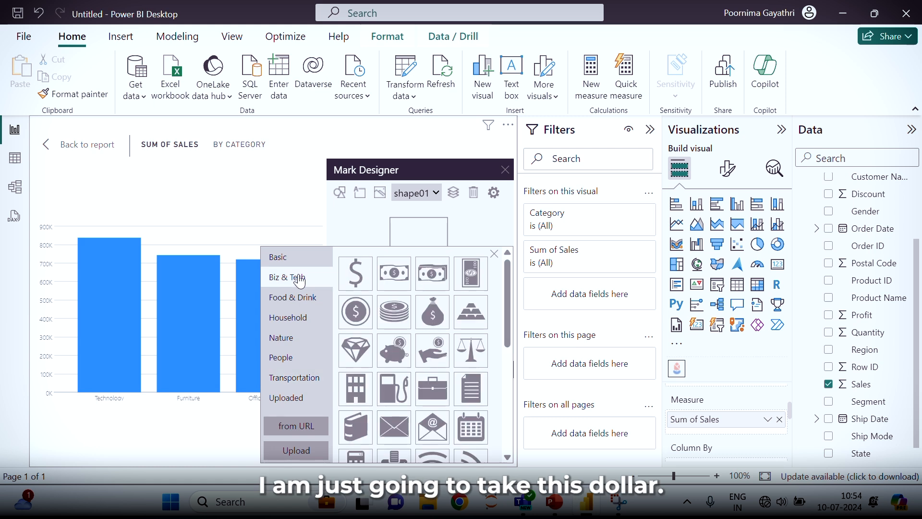
pyautogui.click(427, 275)
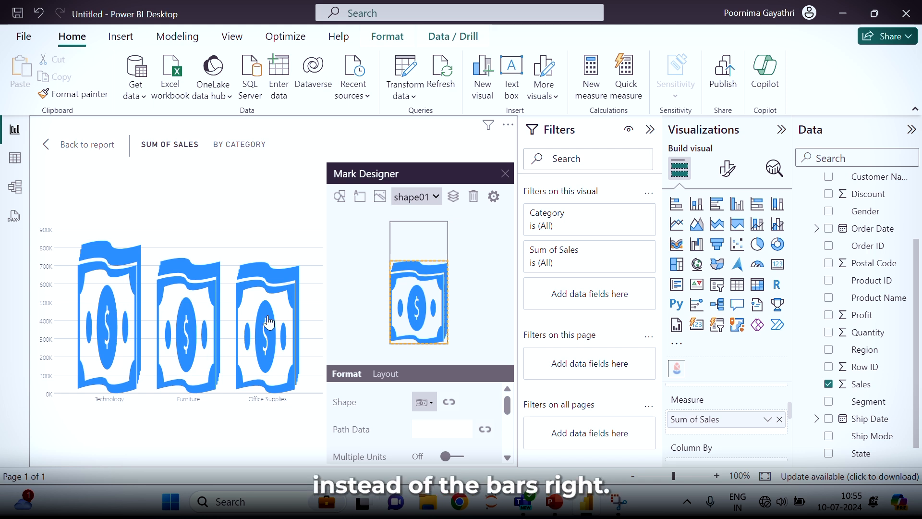
pyautogui.click(508, 457)
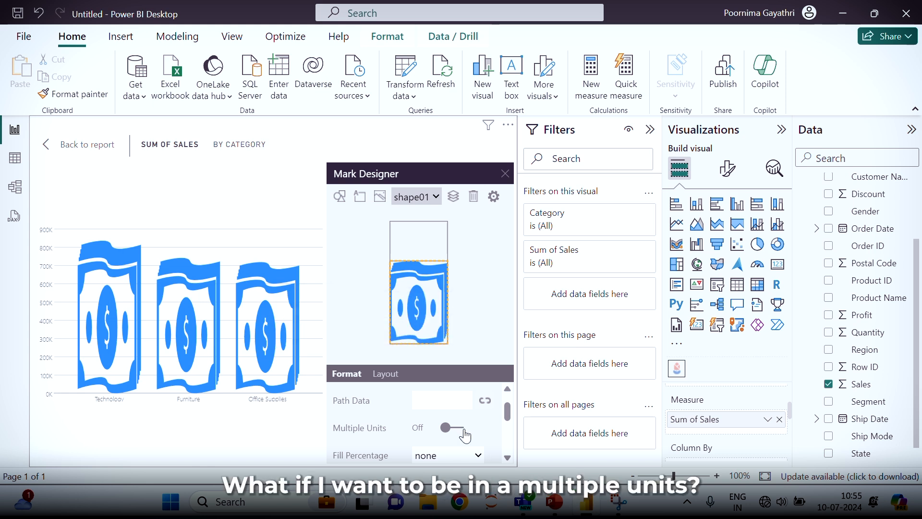
pyautogui.click(462, 433)
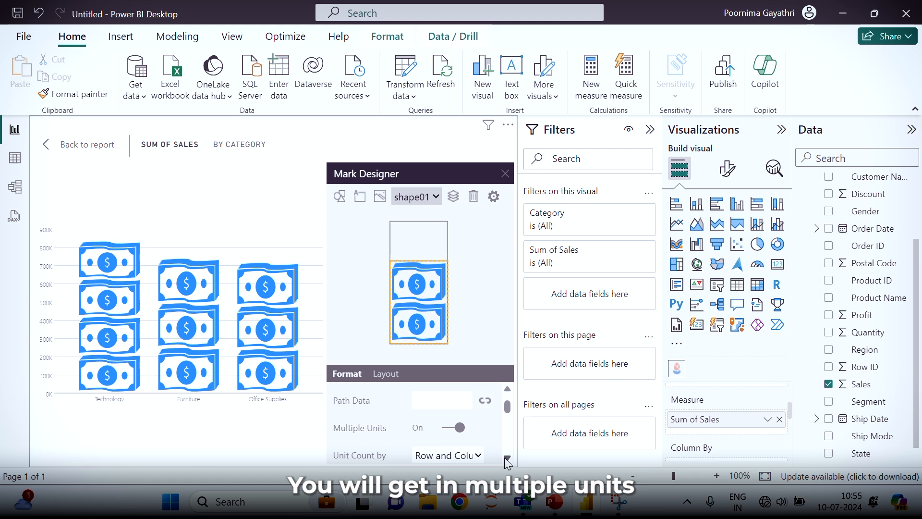
# Set the custom Units Per Row of the banknote columns to 3
pyautogui.scroll(-2, 505, 452)
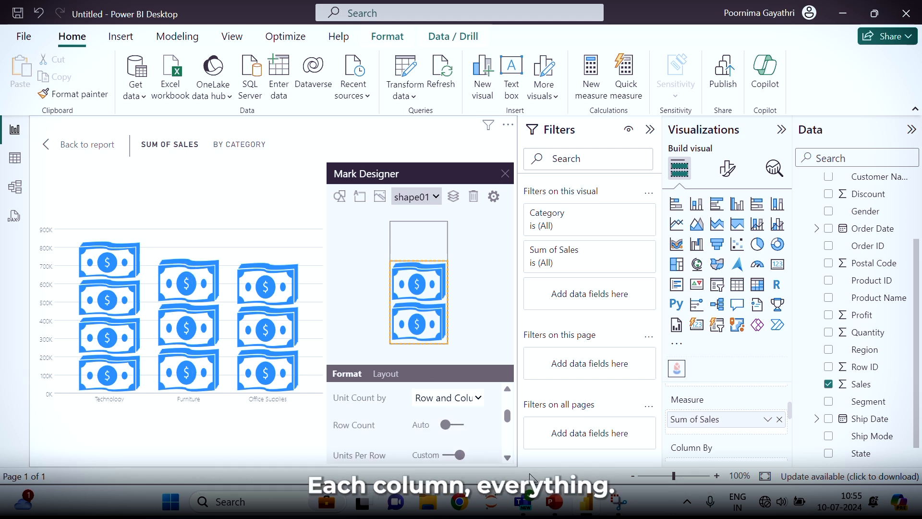
pyautogui.click(506, 457)
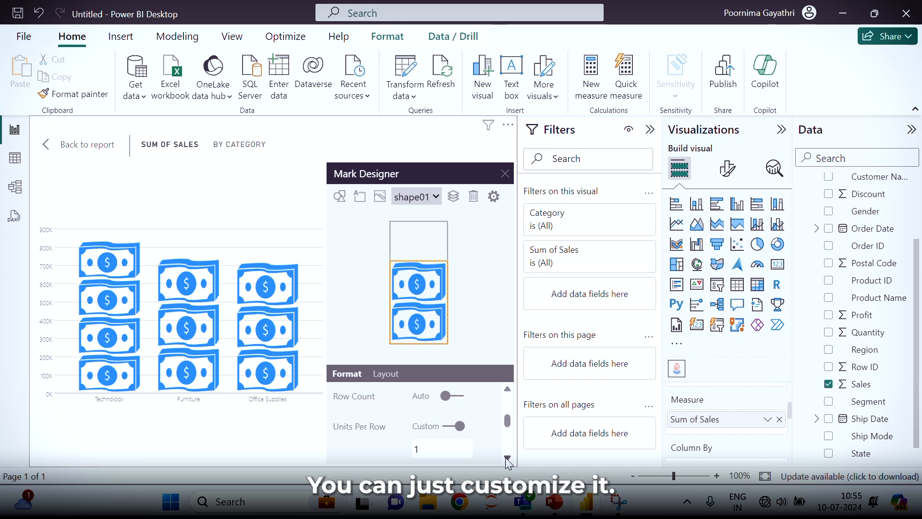
pyautogui.click(419, 449)
pyautogui.press('BackSpace')
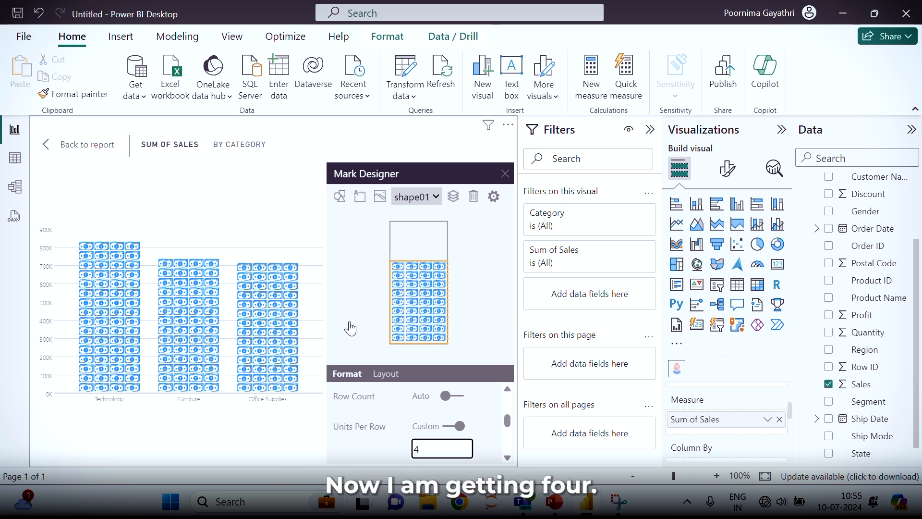
pyautogui.write('3')
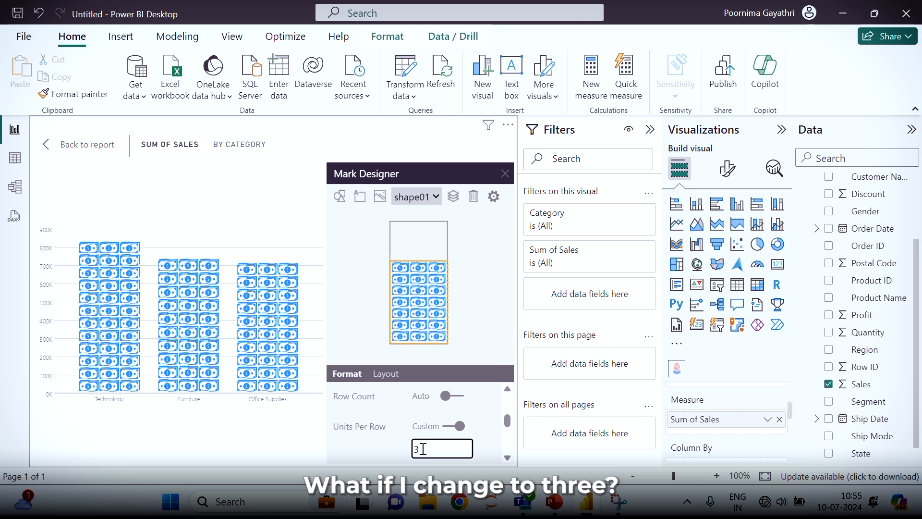
pyautogui.click(508, 457)
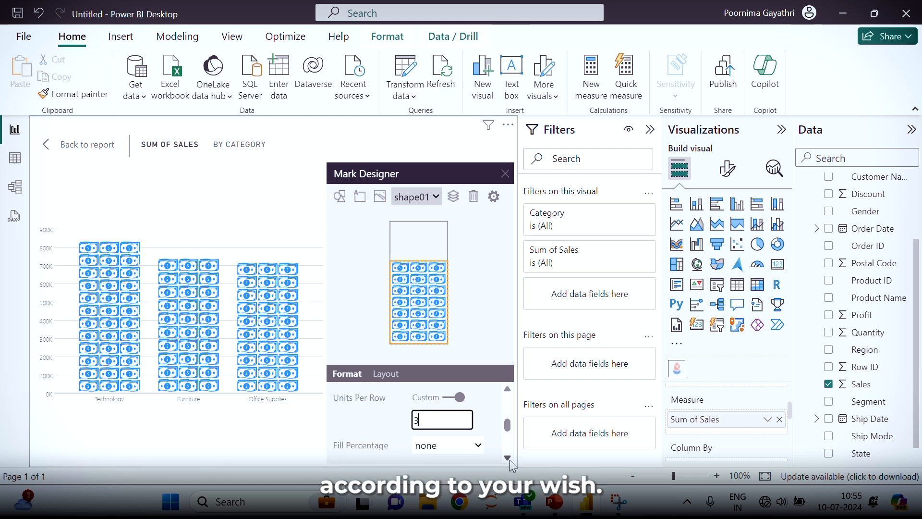
# Set the Fill Percentage of the banknote columns to Sum of Sales
pyautogui.click(508, 458)
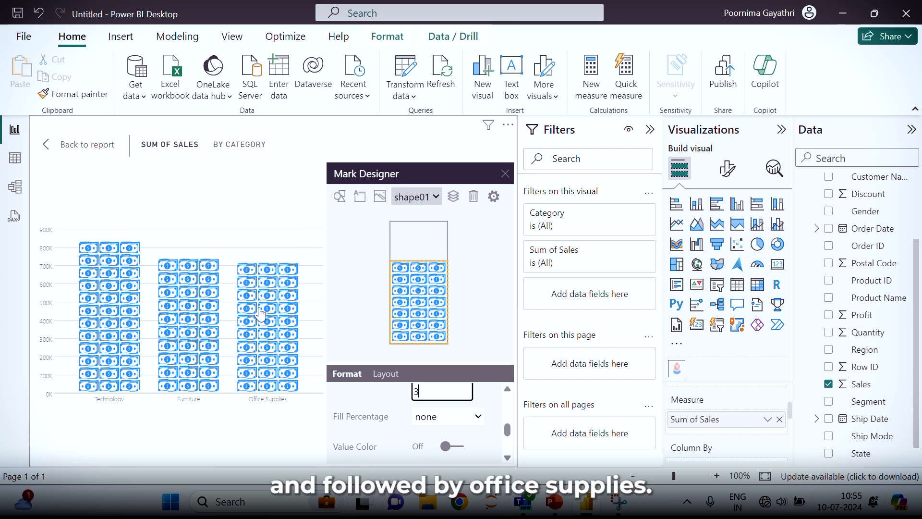
pyautogui.moveTo(260, 398)
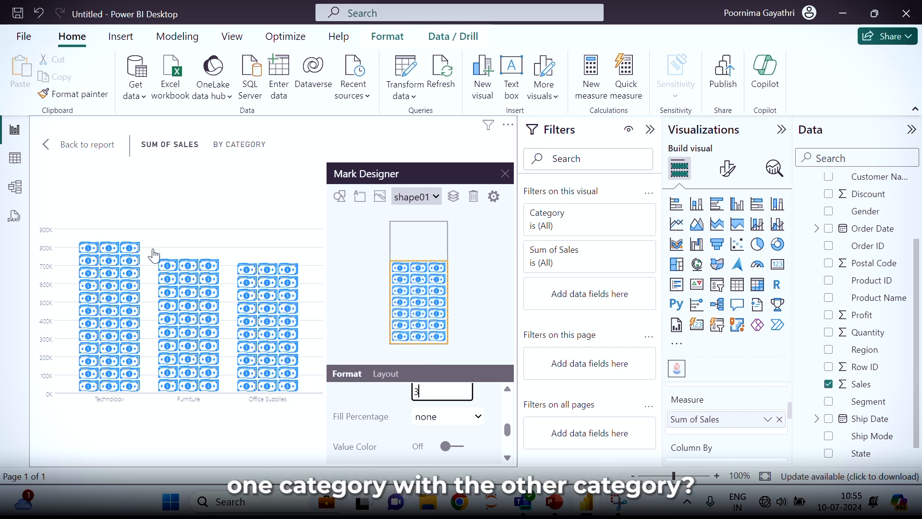
pyautogui.moveTo(288, 352)
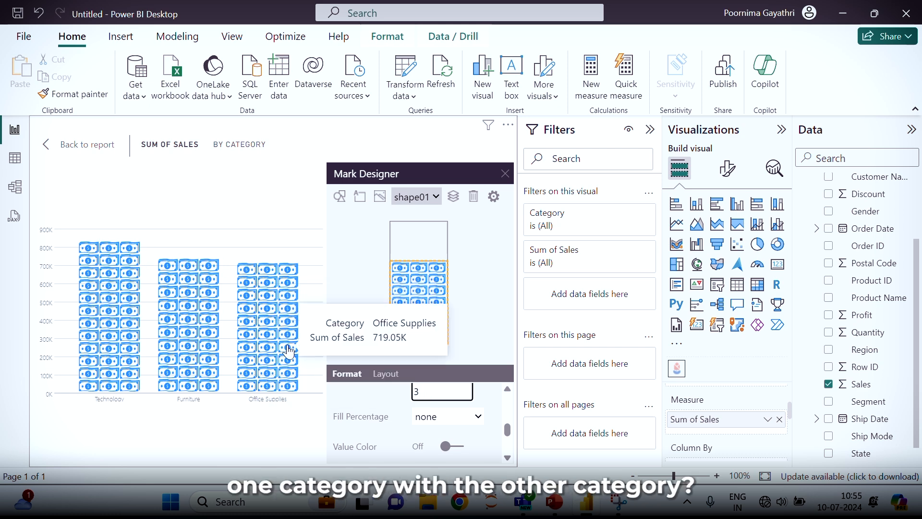
pyautogui.click(437, 416)
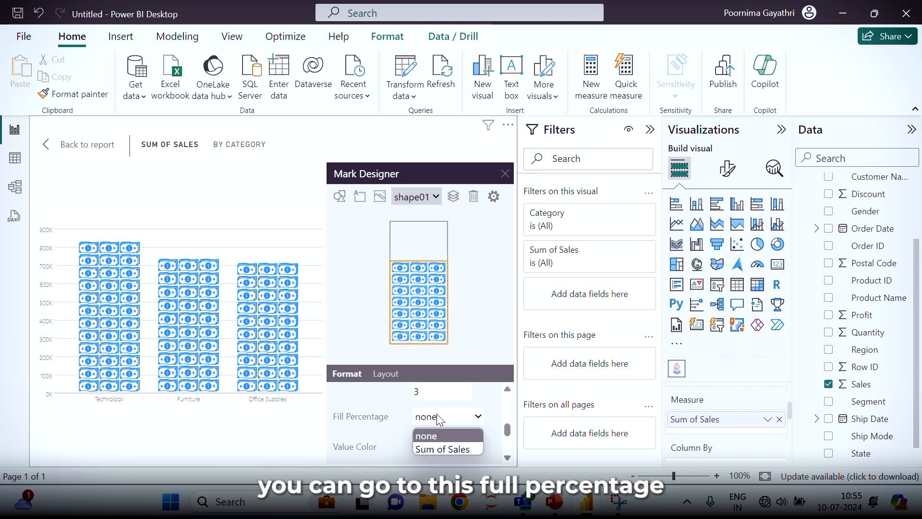
pyautogui.click(440, 448)
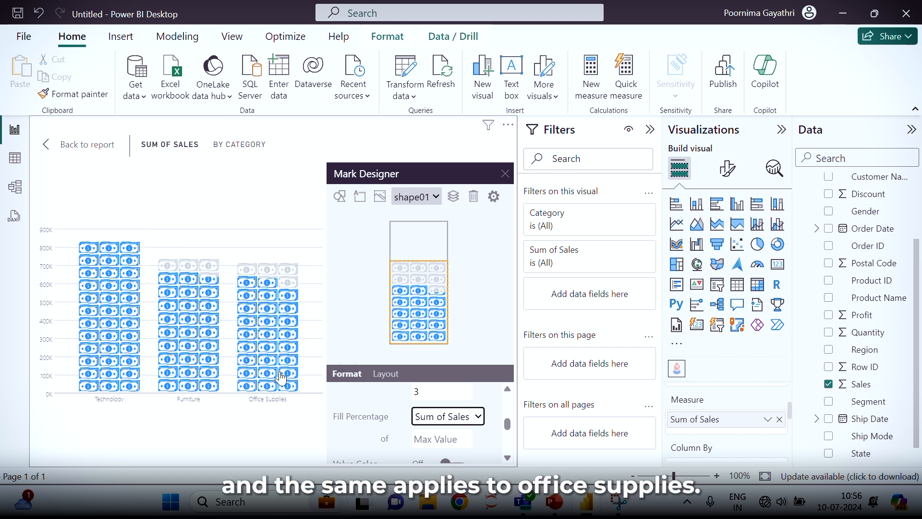
# Turn on Value Color for the banknote columns and set it to pink #FF0066
pyautogui.click(507, 458)
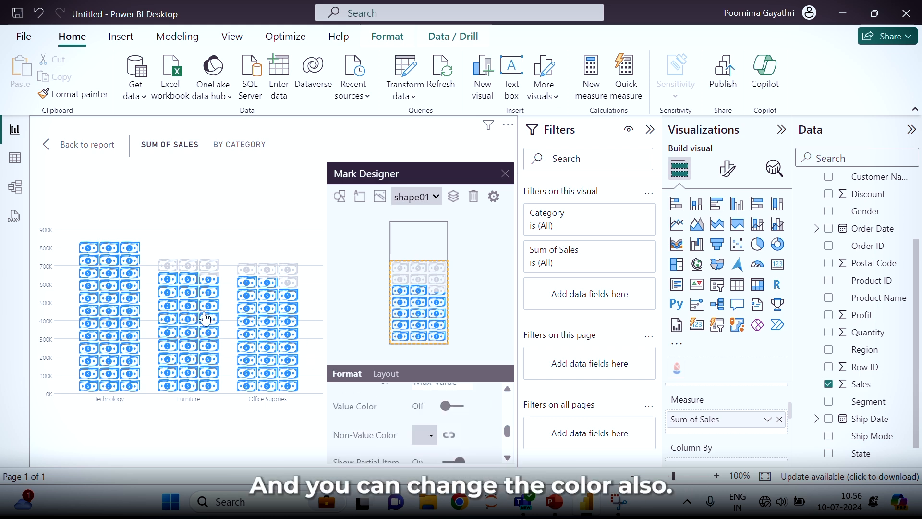
pyautogui.click(460, 408)
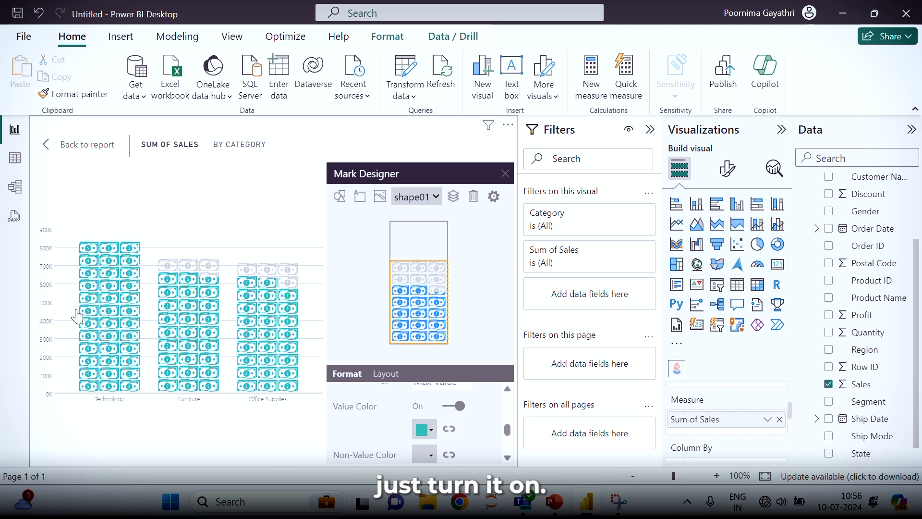
pyautogui.click(432, 431)
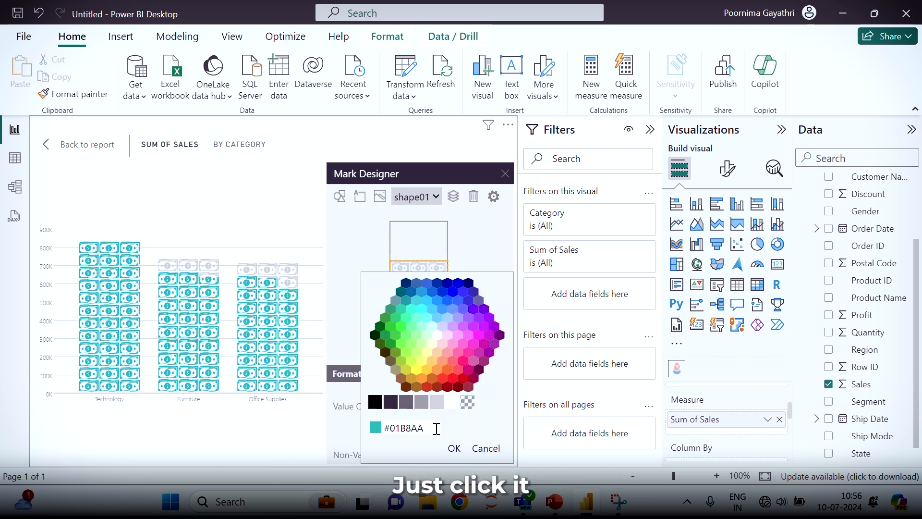
pyautogui.click(399, 329)
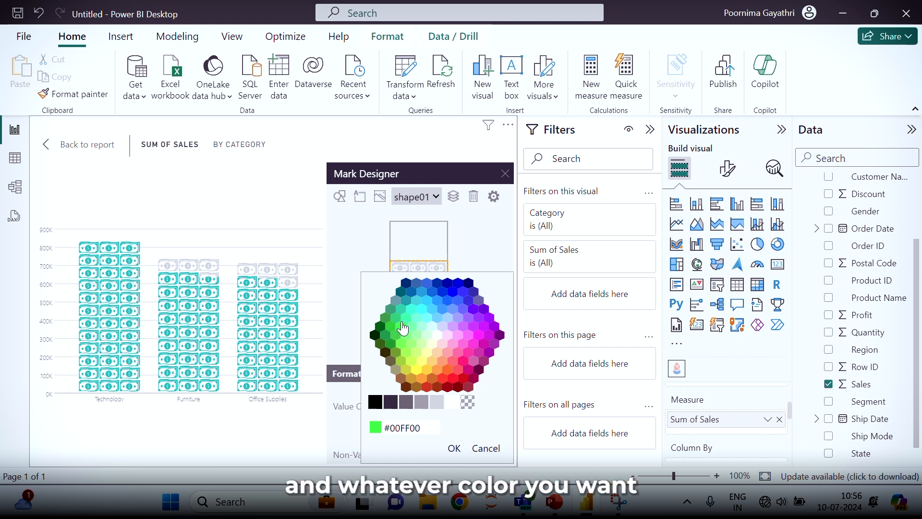
pyautogui.click(464, 361)
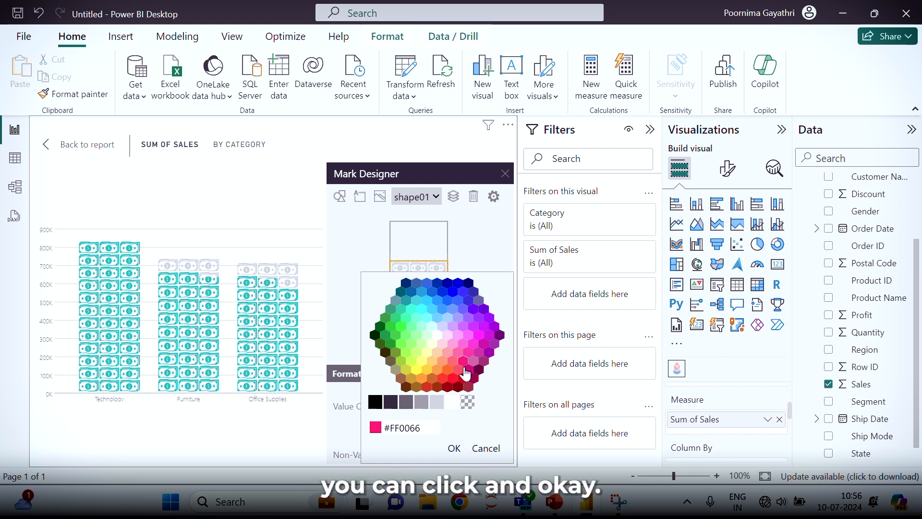
pyautogui.click(453, 449)
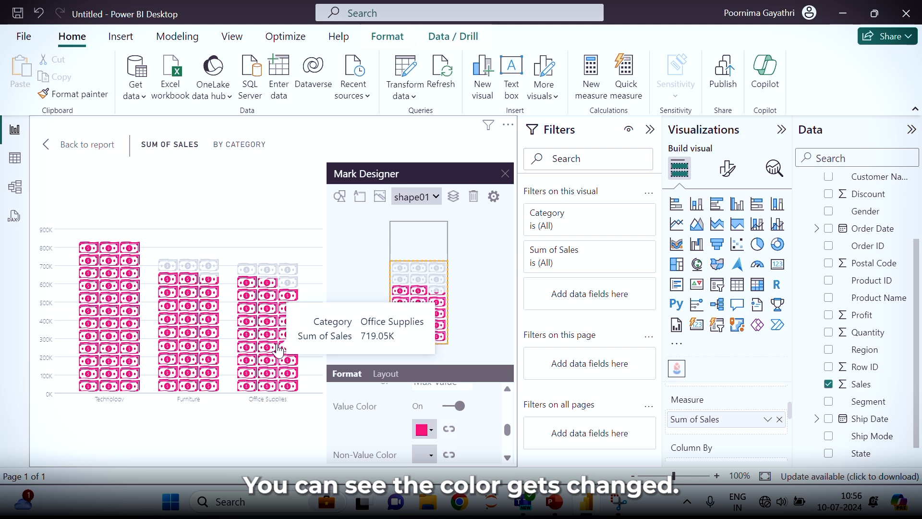
# Close the Mark Designer and return from focus mode to the report
pyautogui.click(509, 457)
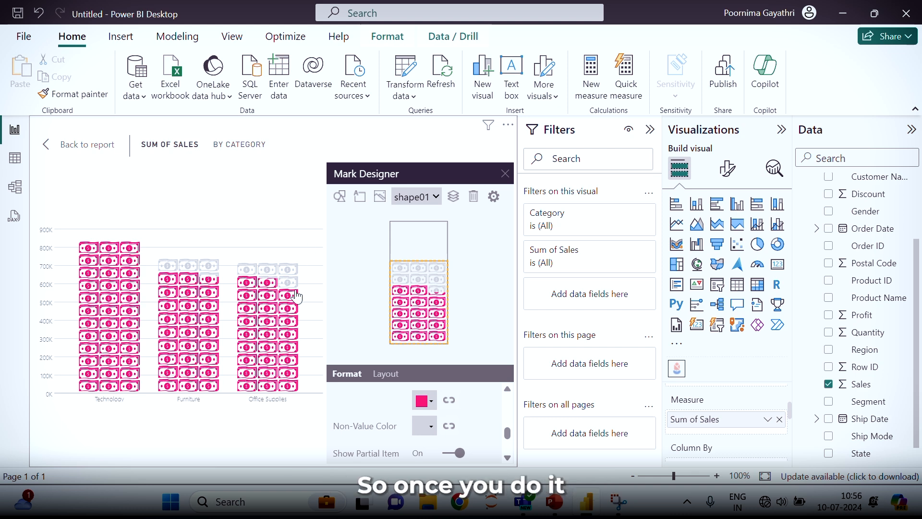
pyautogui.click(505, 175)
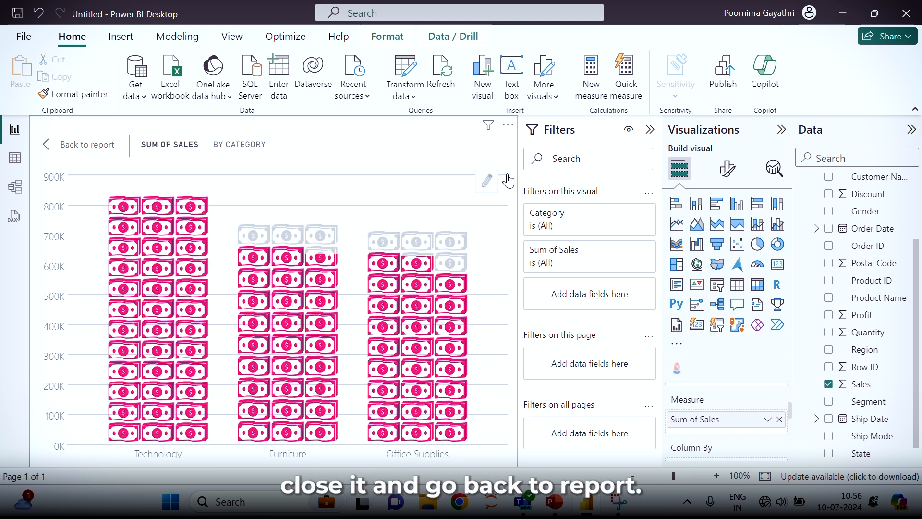
pyautogui.click(73, 149)
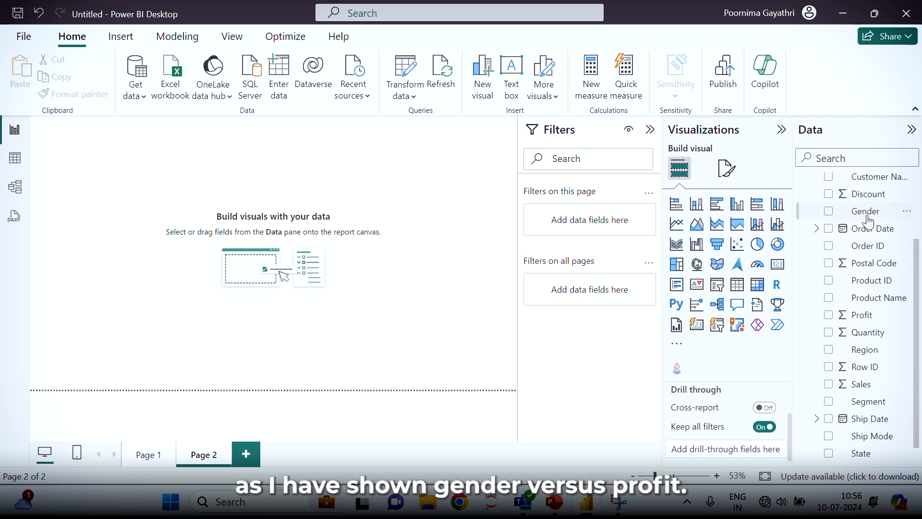
# Add an enlarged Infographic Designer visual to Page 2 with Gender as its category and Profit as its measure
pyautogui.click(678, 368)
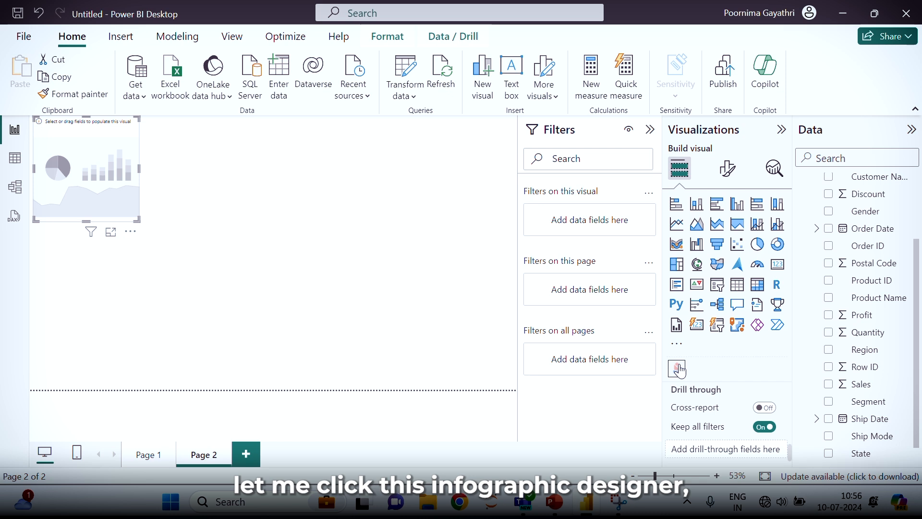
pyautogui.moveTo(138, 219); pyautogui.dragTo(396, 388)
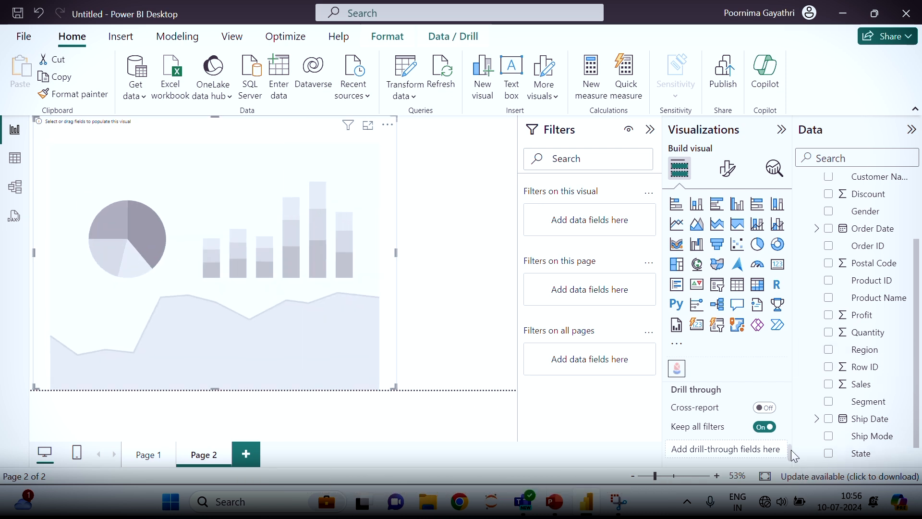
pyautogui.moveTo(790, 454); pyautogui.dragTo(791, 392)
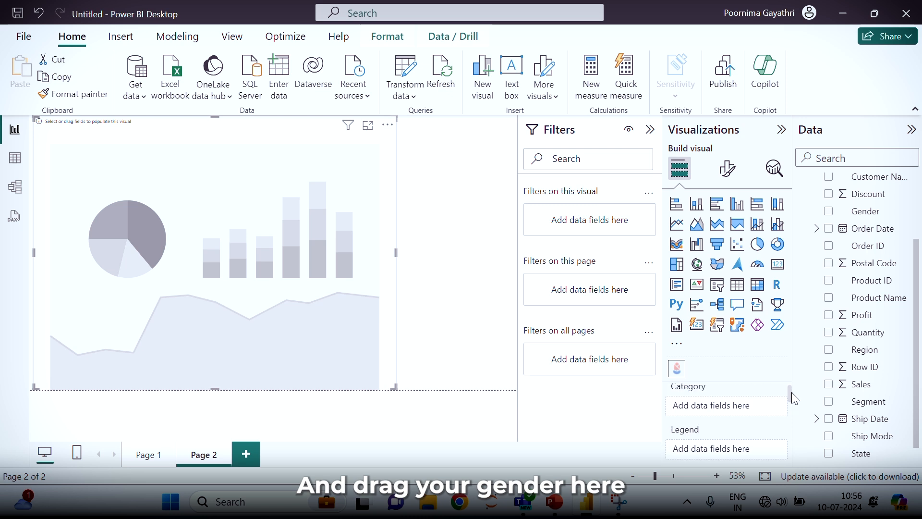
pyautogui.moveTo(879, 212); pyautogui.dragTo(738, 411)
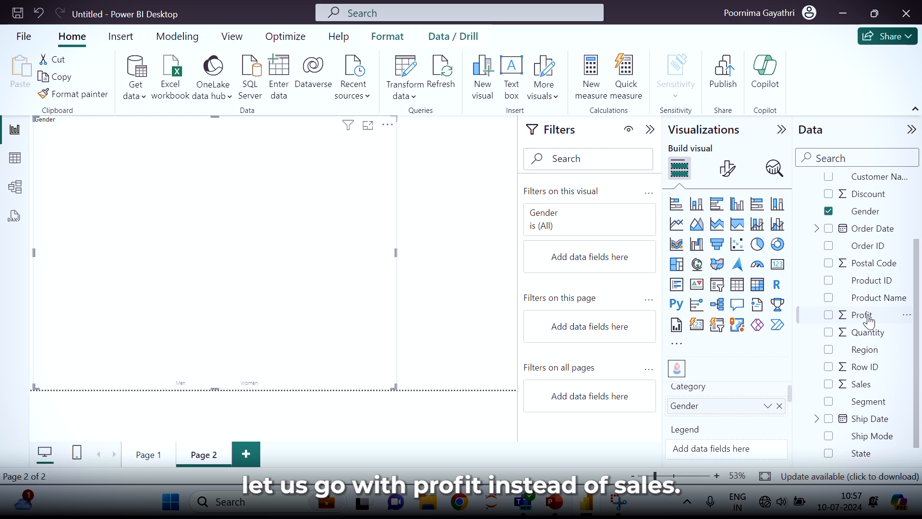
pyautogui.scroll(-3, 791, 399)
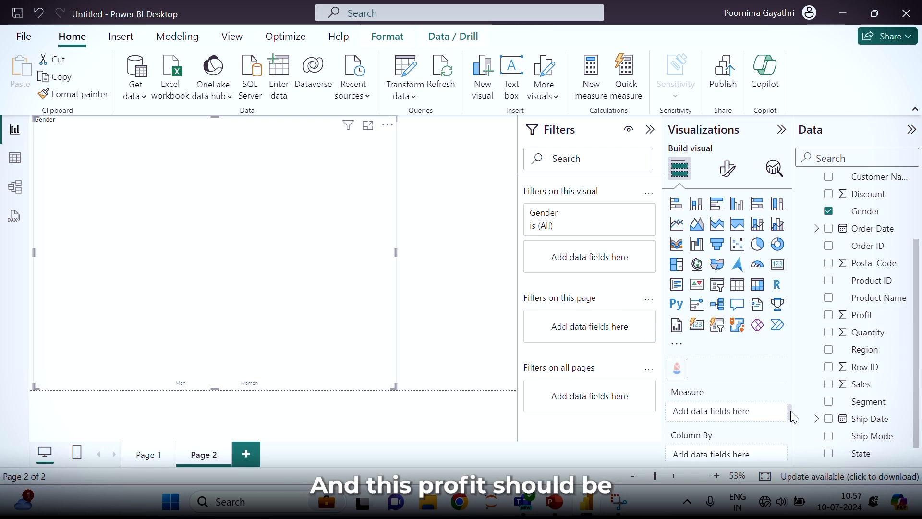
pyautogui.moveTo(863, 322); pyautogui.dragTo(737, 409)
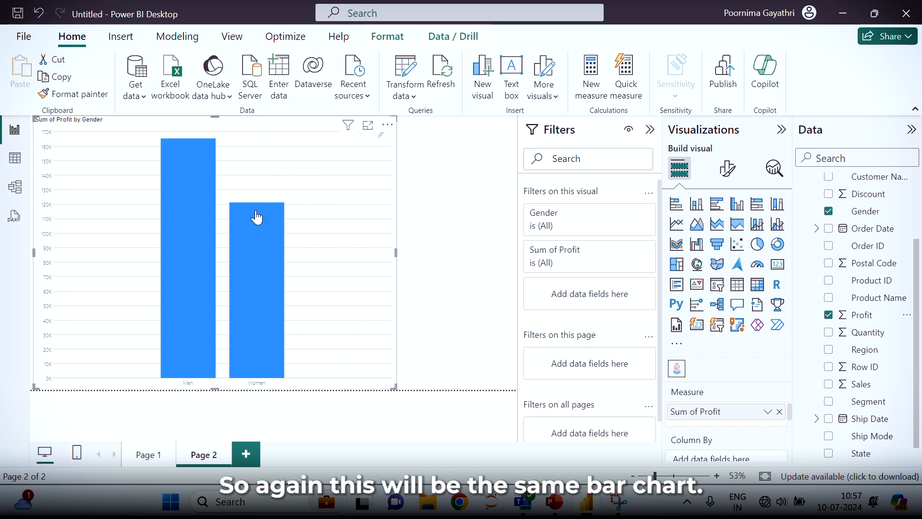
# Open the profit chart's Mark Designer in focus mode and replace the bar shape with the broad man figure from People
pyautogui.click(381, 136)
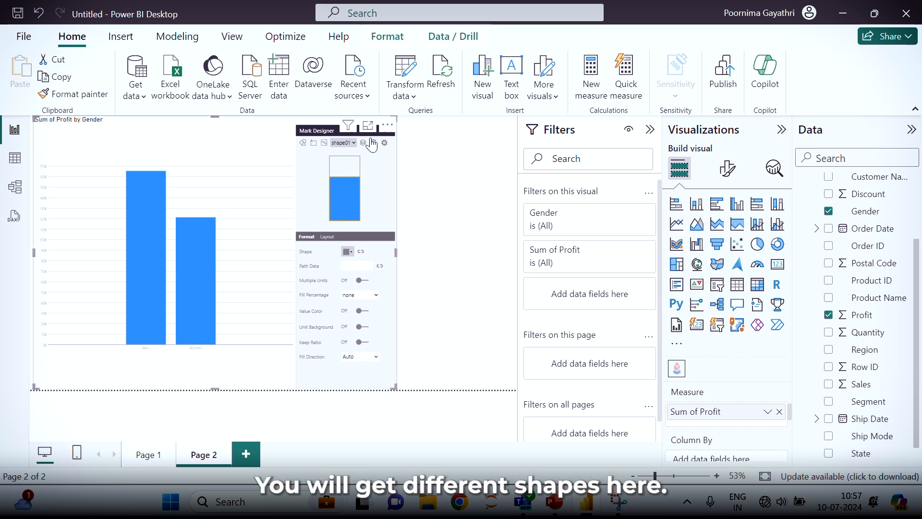
pyautogui.click(368, 126)
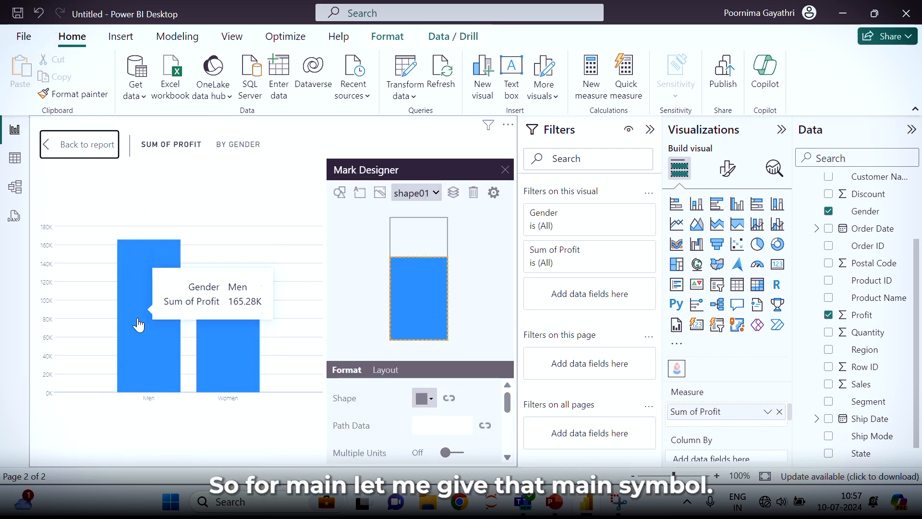
pyautogui.click(432, 401)
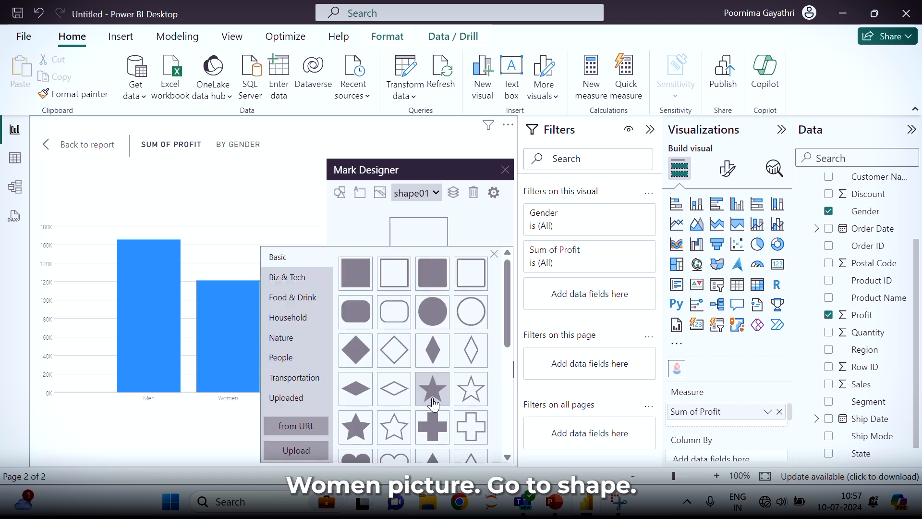
pyautogui.click(284, 358)
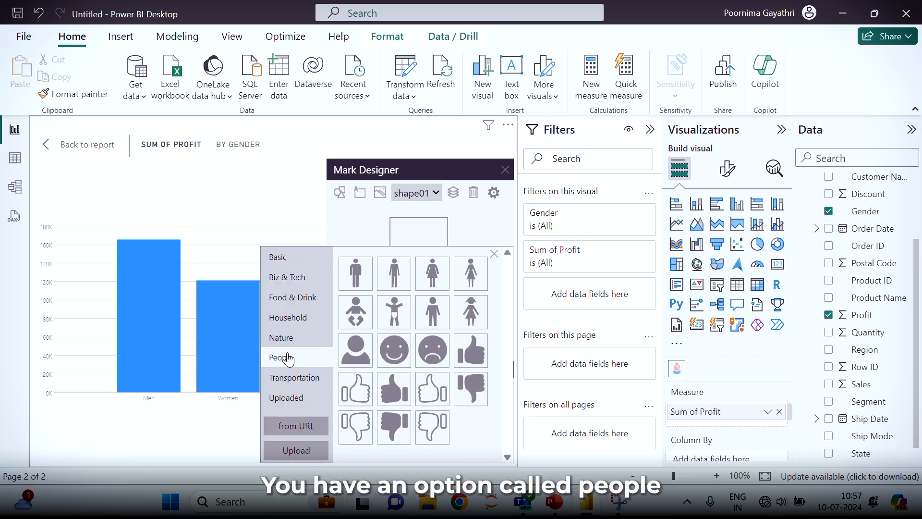
pyautogui.click(356, 273)
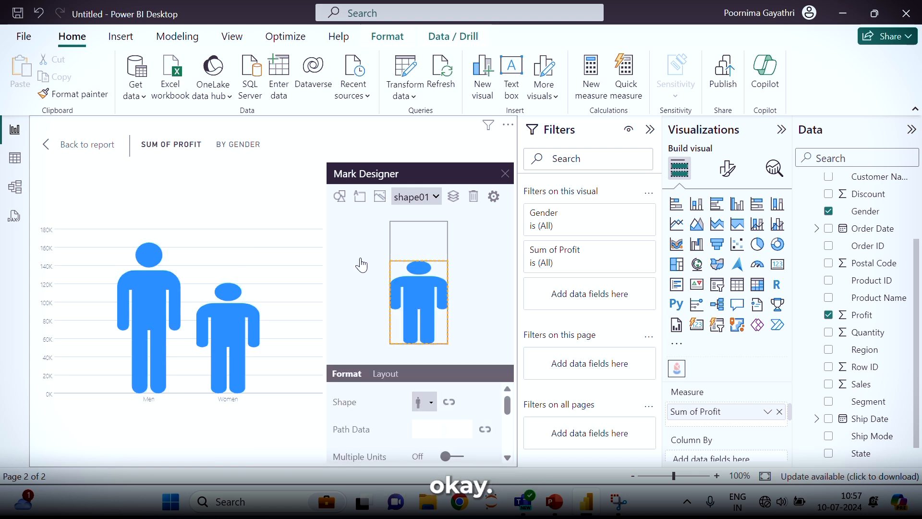
pyautogui.moveTo(164, 323)
pyautogui.moveTo(234, 336)
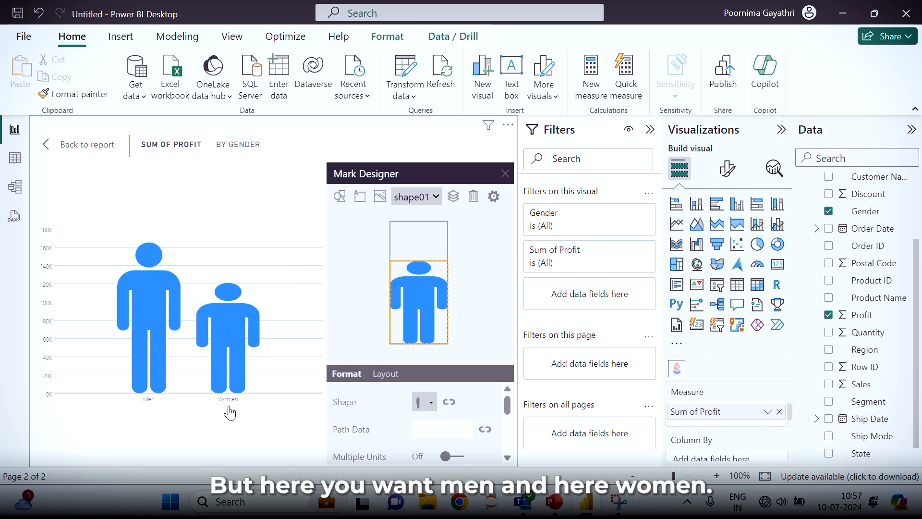
# Bind the shape to the Gender field, assign the broad woman figure to Women, and apply the binding
pyautogui.click(451, 403)
pyautogui.click(384, 427)
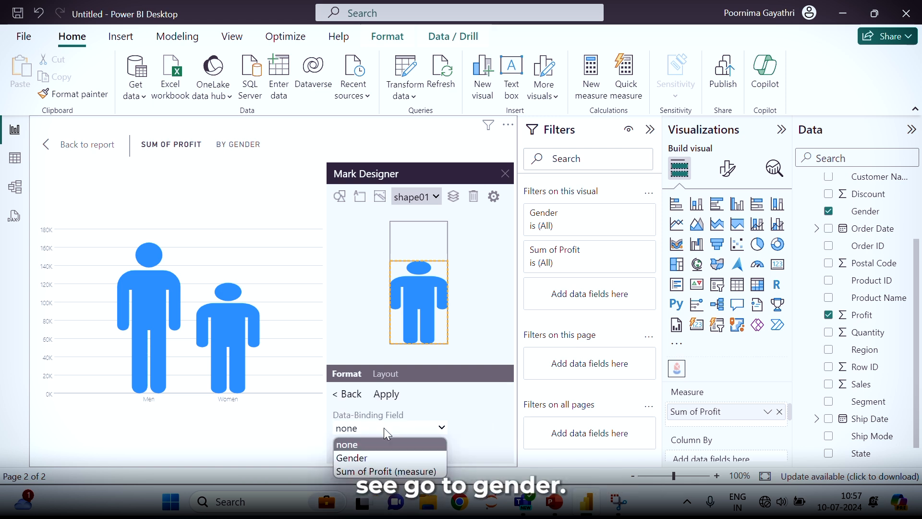
pyautogui.click(378, 457)
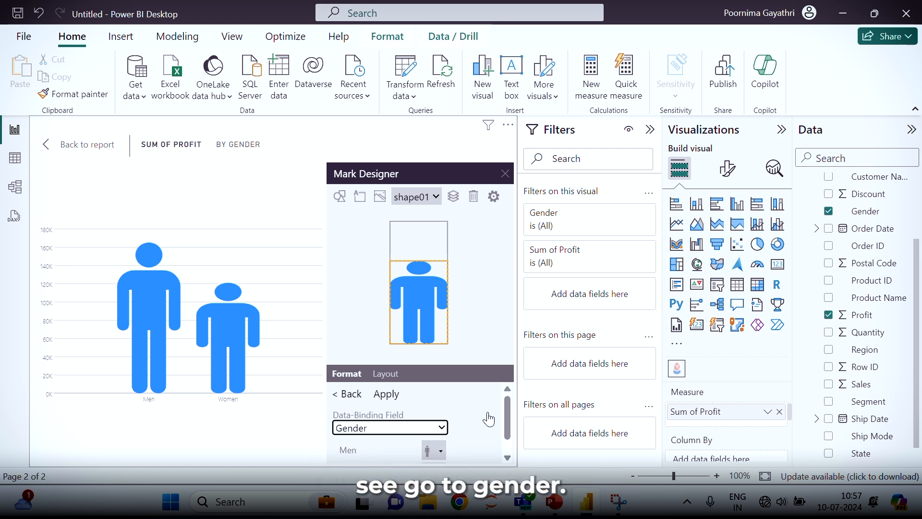
pyautogui.moveTo(504, 412); pyautogui.dragTo(502, 442)
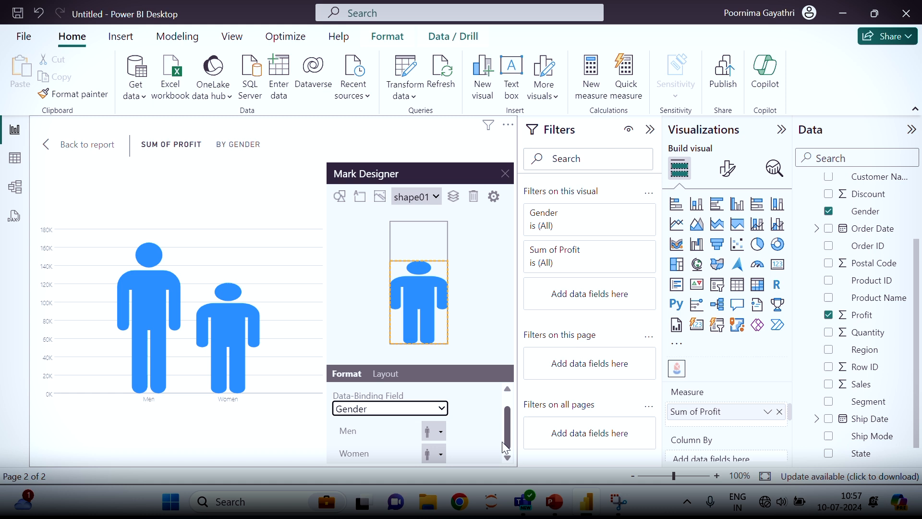
pyautogui.click(442, 454)
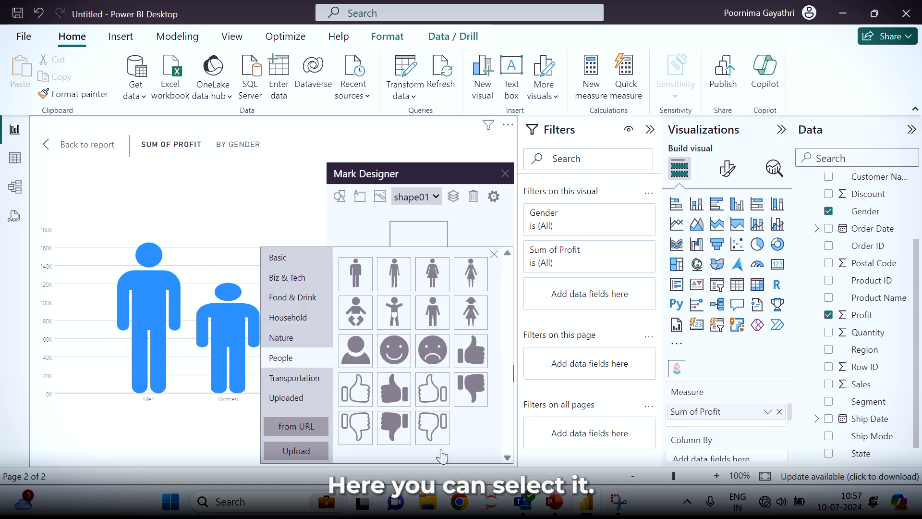
pyautogui.click(430, 287)
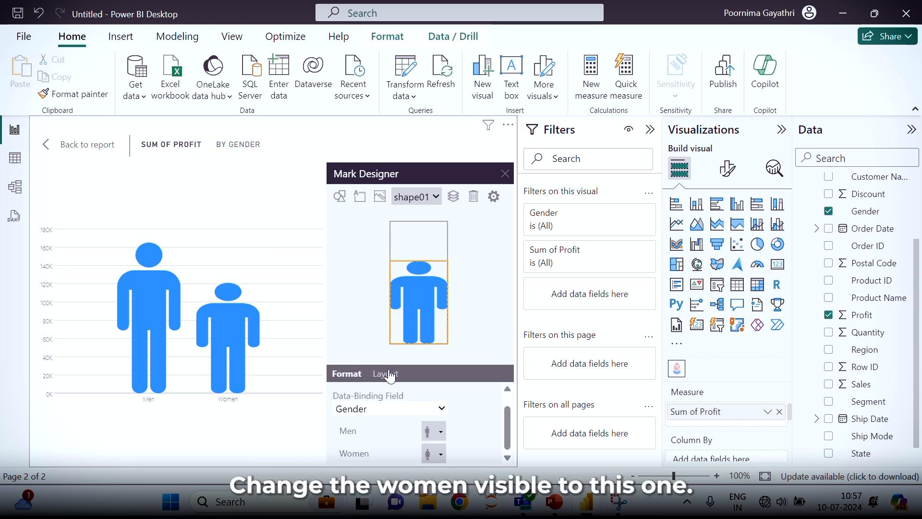
pyautogui.moveTo(507, 422); pyautogui.dragTo(508, 412)
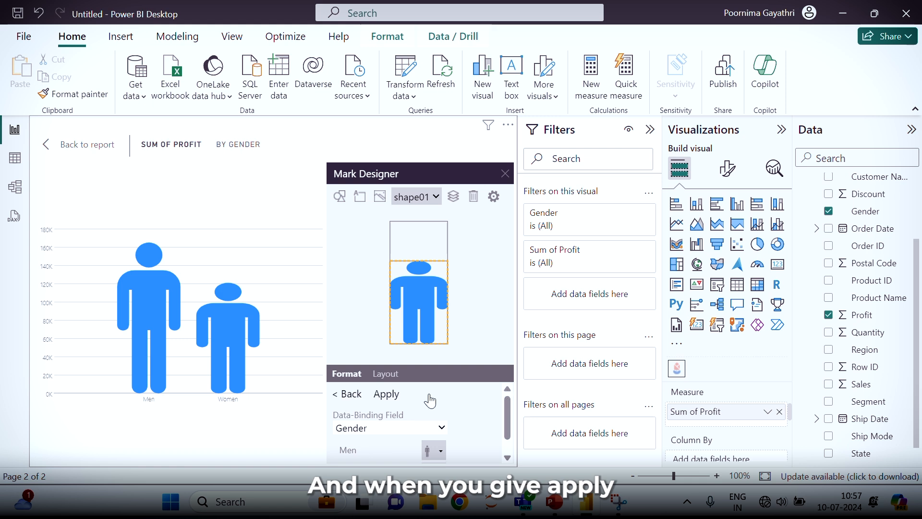
pyautogui.click(377, 396)
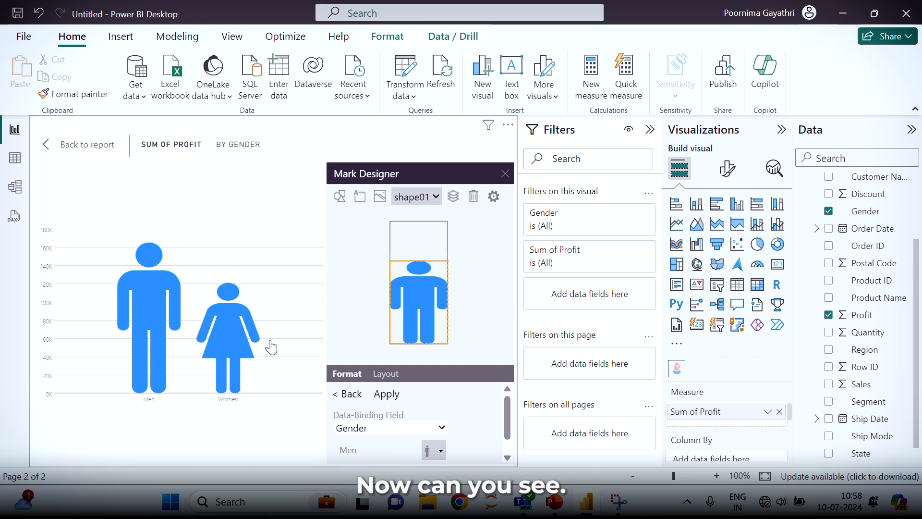
pyautogui.moveTo(148, 256)
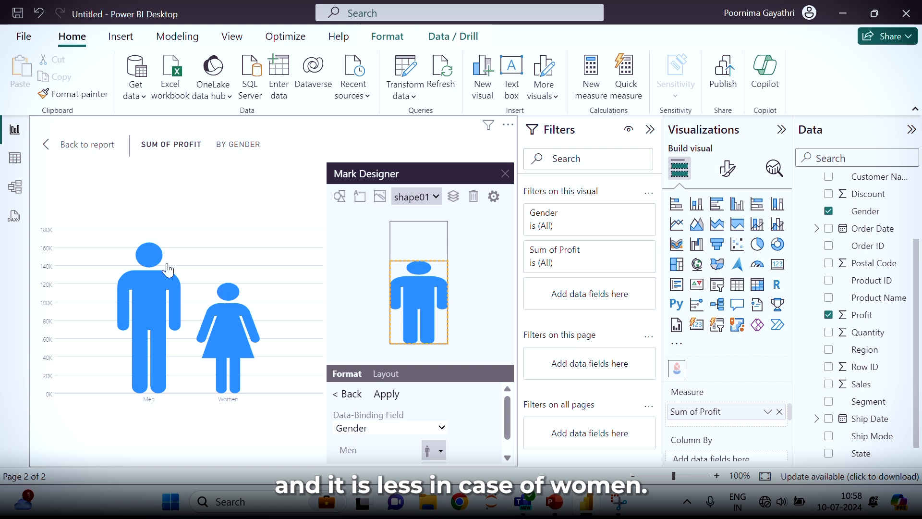
pyautogui.moveTo(236, 318)
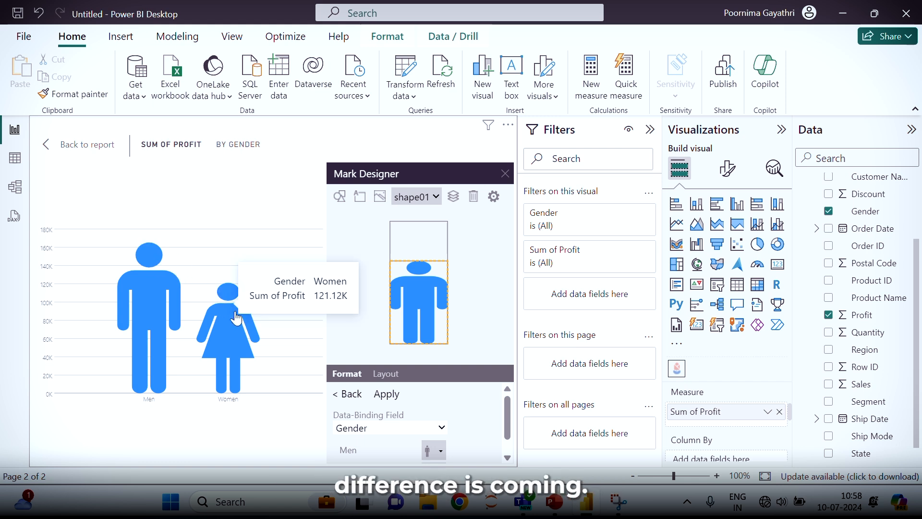
# Set the figure shape's layout to be bound to Outer in the Mark Designer
pyautogui.click(385, 375)
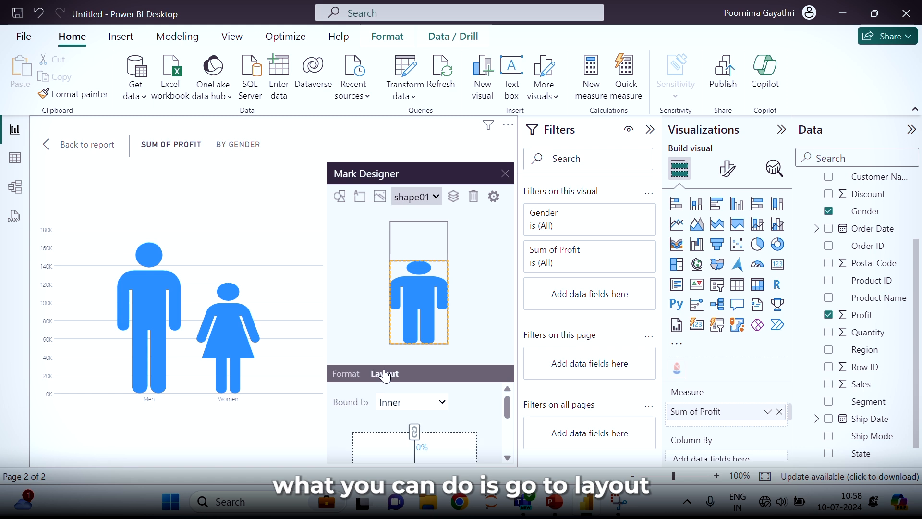
pyautogui.click(442, 405)
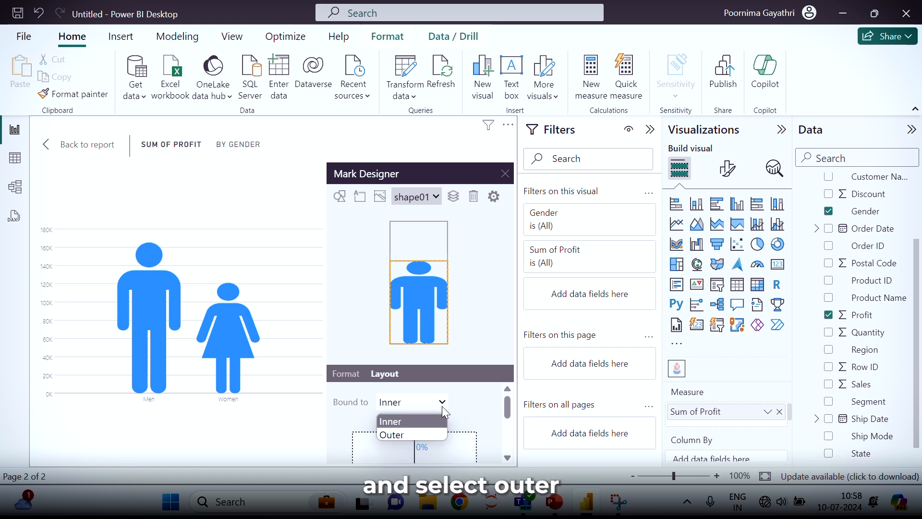
pyautogui.click(420, 433)
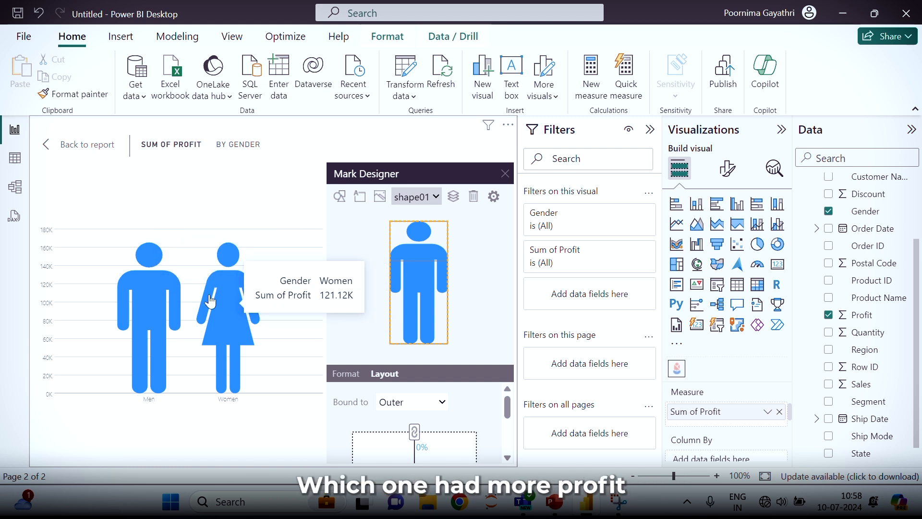
# Set the shape's Fill Percentage to Sum of Profit so the figures fill according to profit
pyautogui.click(343, 374)
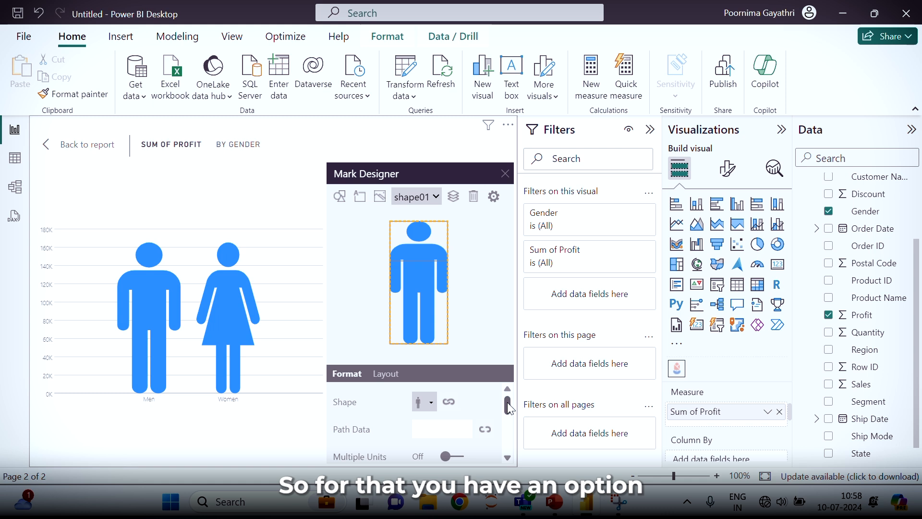
pyautogui.moveTo(508, 405); pyautogui.dragTo(510, 428)
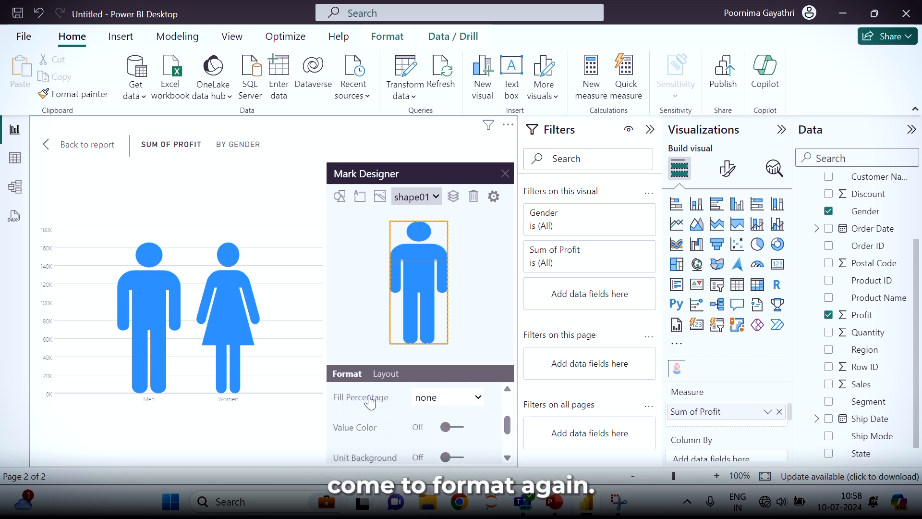
pyautogui.click(442, 399)
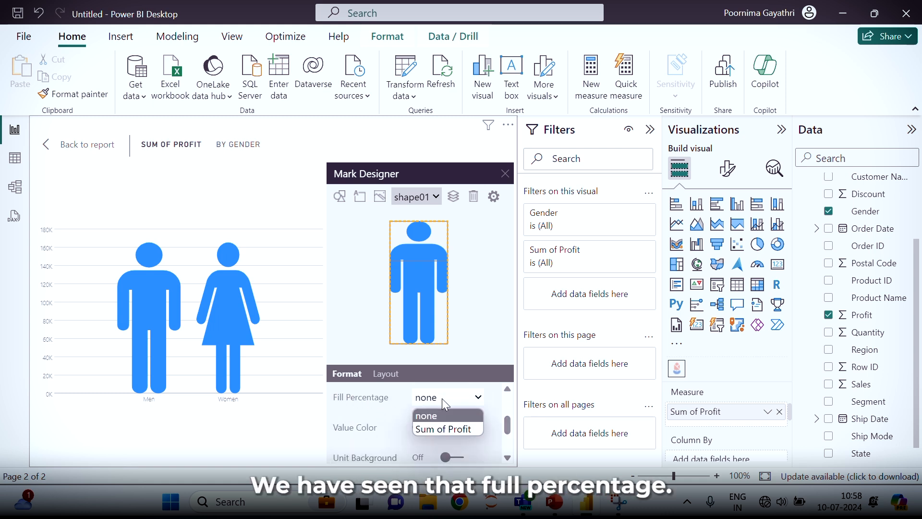
pyautogui.click(444, 429)
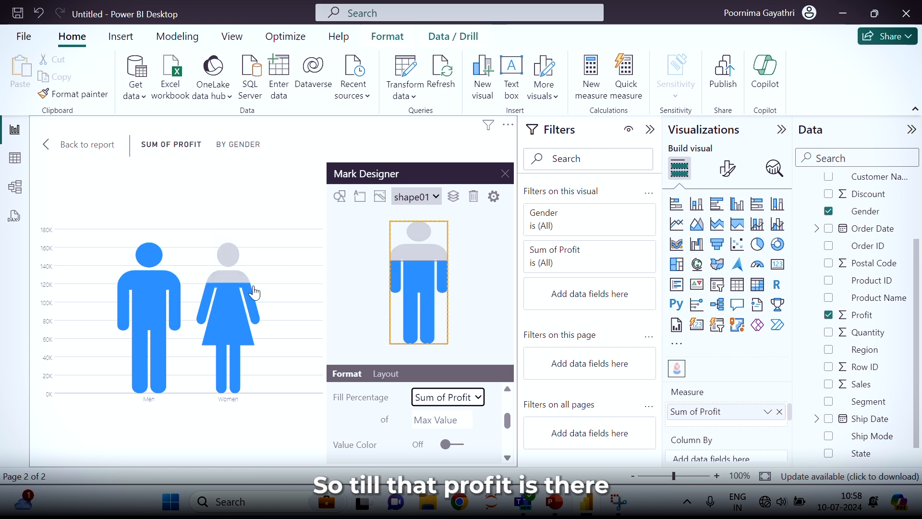
pyautogui.moveTo(246, 290)
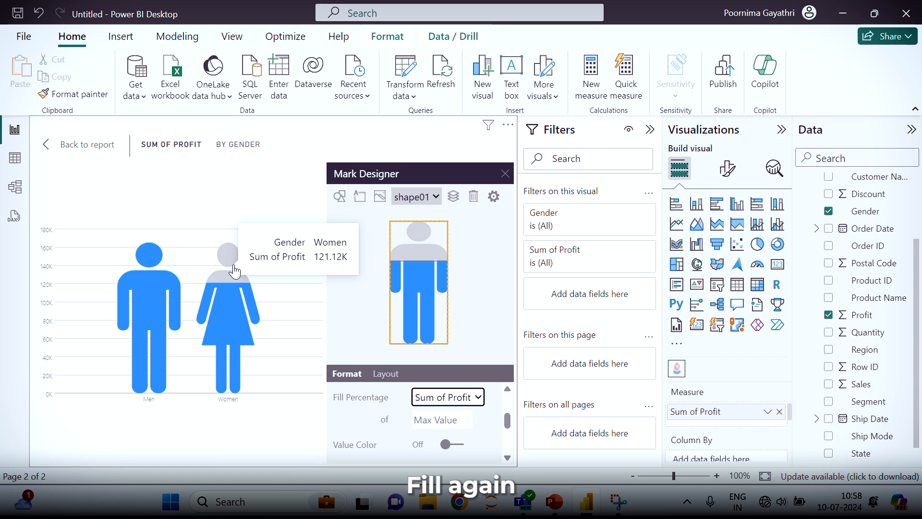
# Turn on Value Color for the shape, bind it to the Gender field, and apply the default colours for Men and Women
pyautogui.click(507, 460)
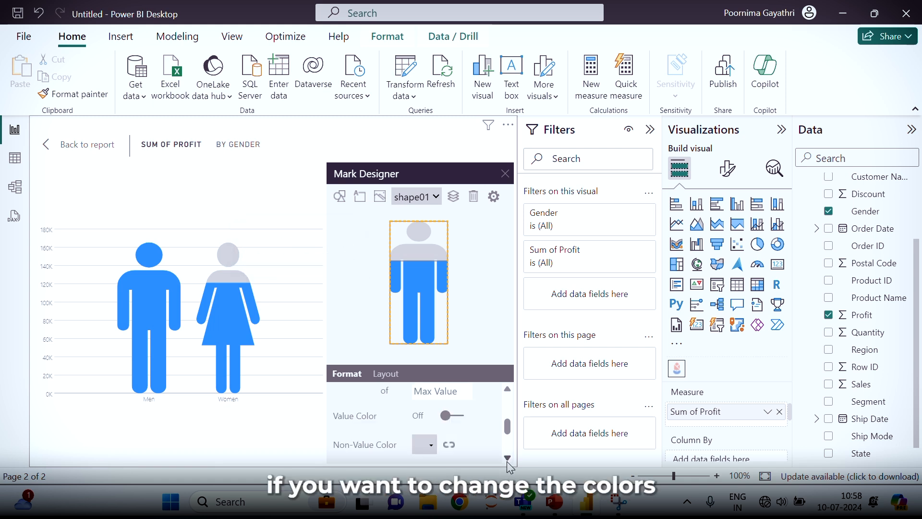
pyautogui.click(463, 421)
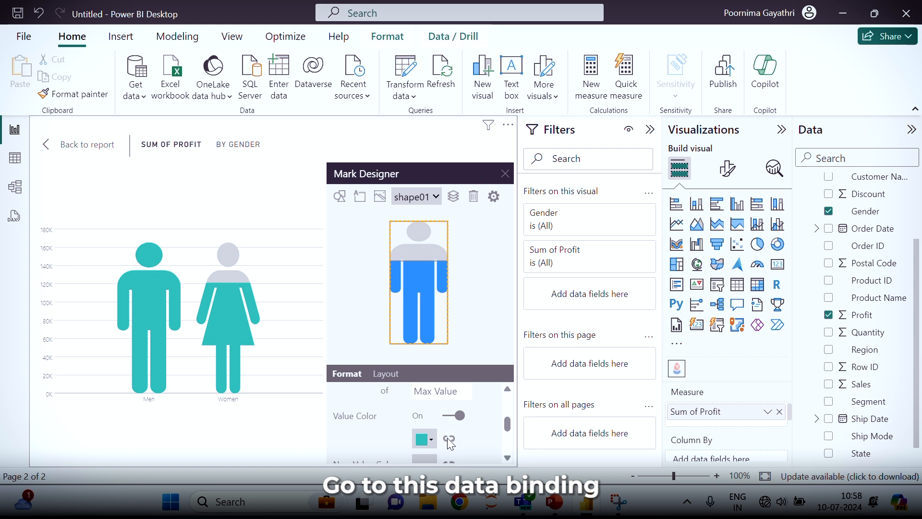
pyautogui.click(448, 438)
pyautogui.click(442, 427)
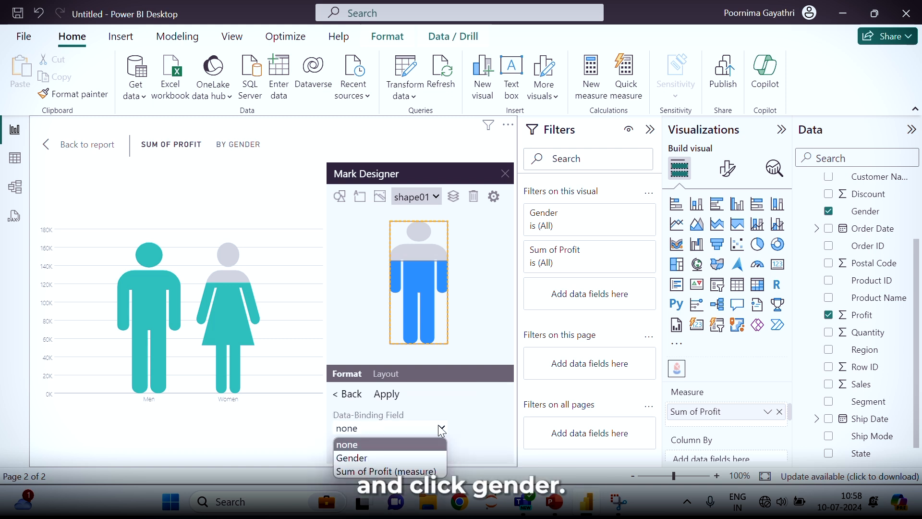
pyautogui.click(403, 456)
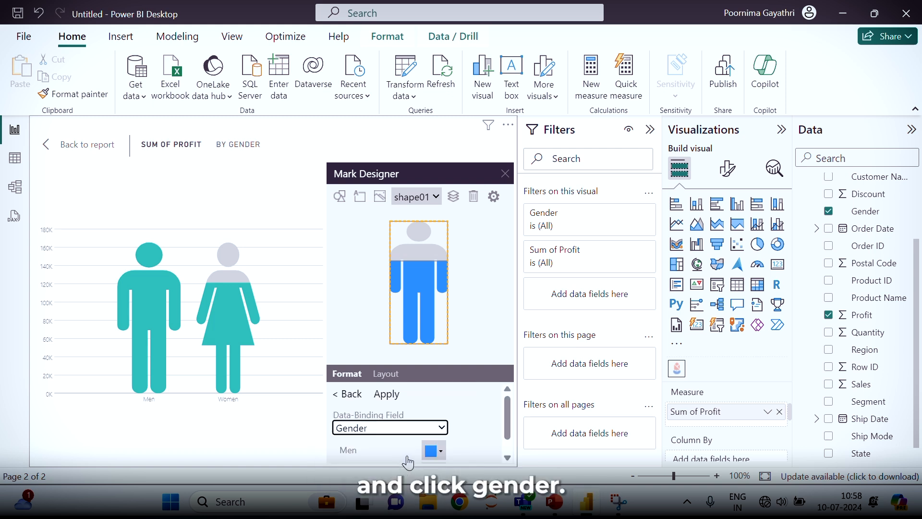
pyautogui.click(507, 458)
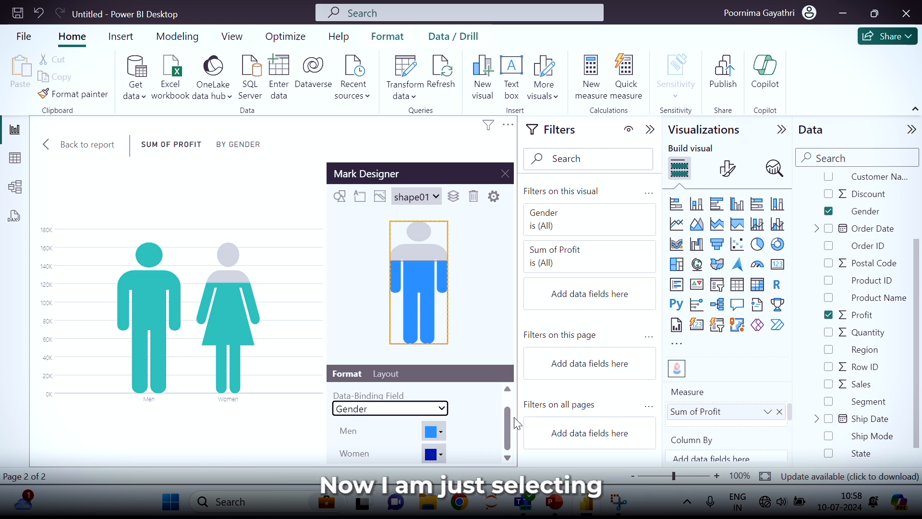
pyautogui.moveTo(508, 425); pyautogui.dragTo(508, 410)
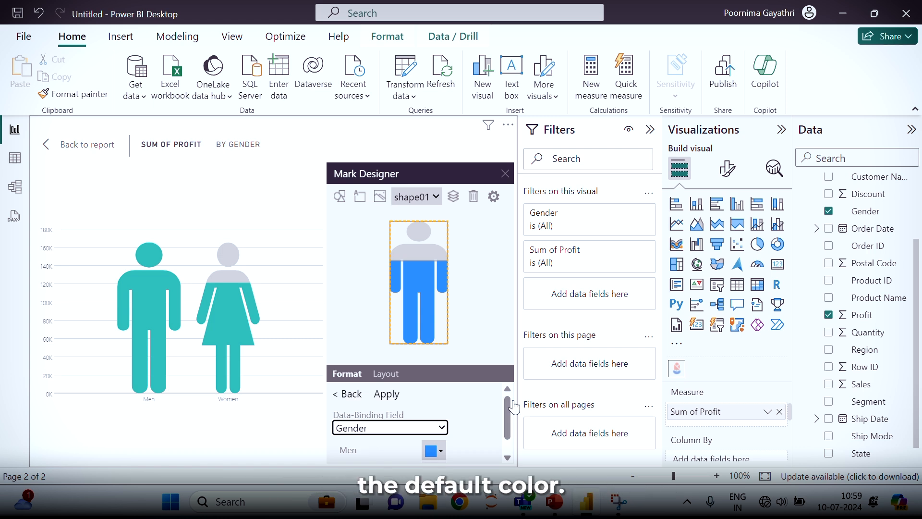
pyautogui.click(384, 394)
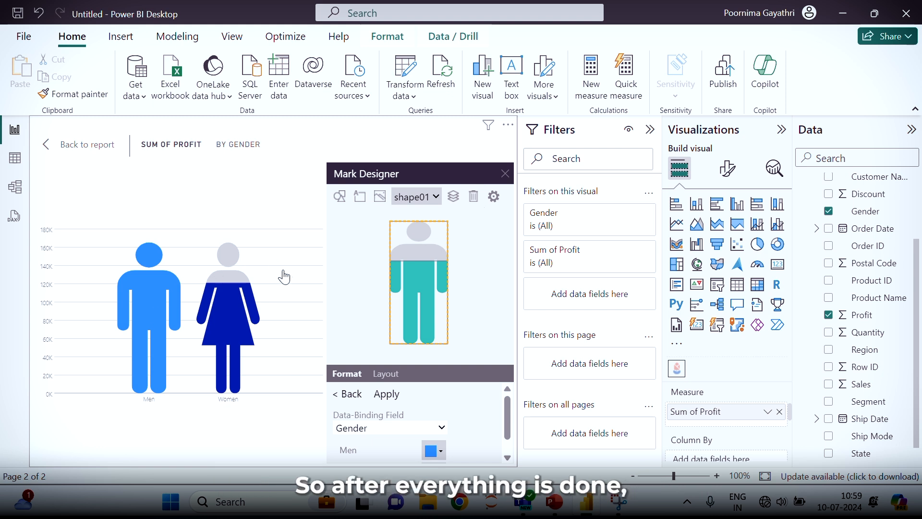
# Leave the profit chart's Mark Designer and focus mode, and add a third page to the report
pyautogui.click(505, 176)
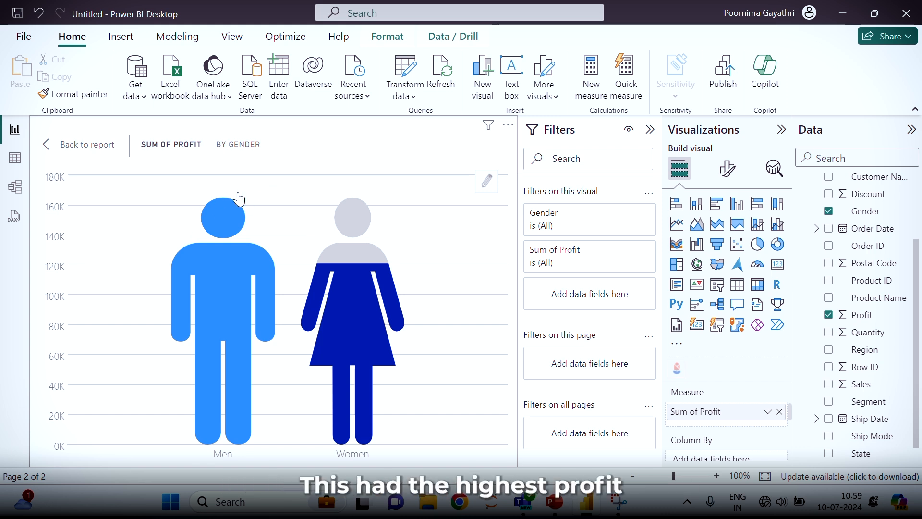
pyautogui.moveTo(352, 269)
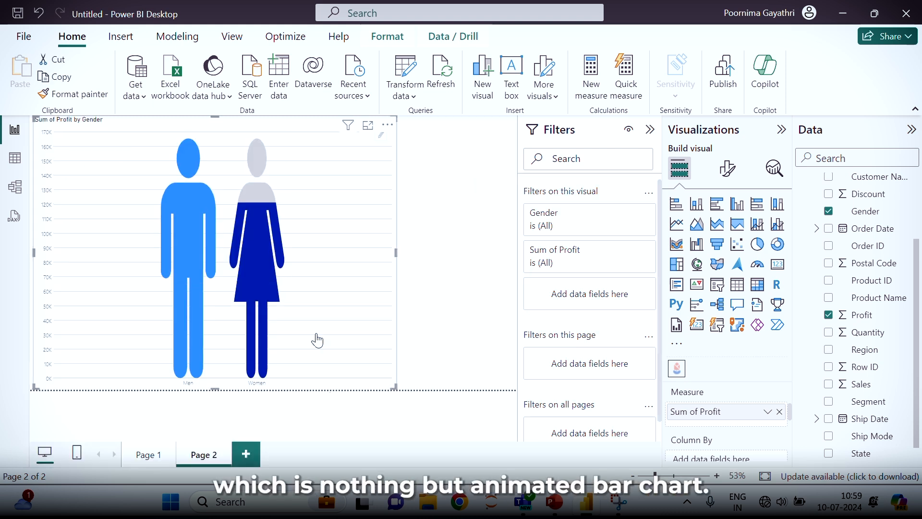
pyautogui.click(247, 454)
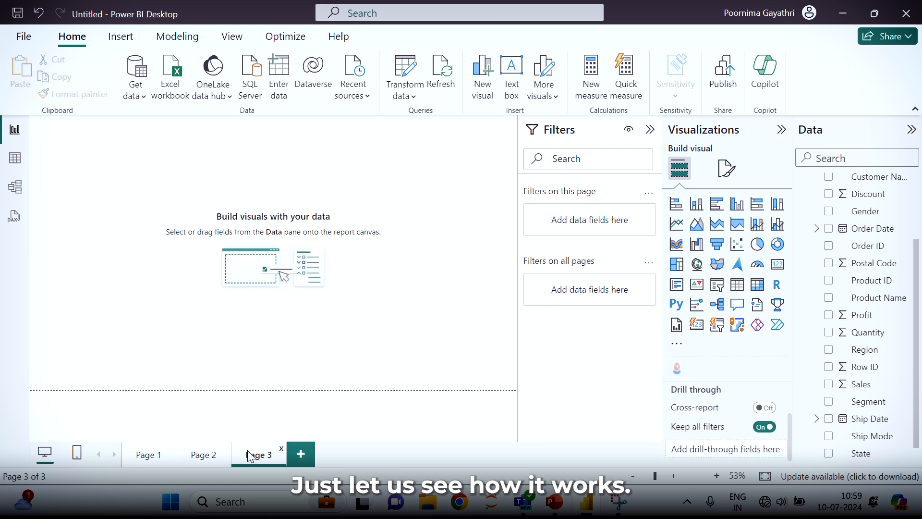
# Import the AnimatedBarChartRace custom visual from its file in the Custom Visuals folder
pyautogui.click(679, 345)
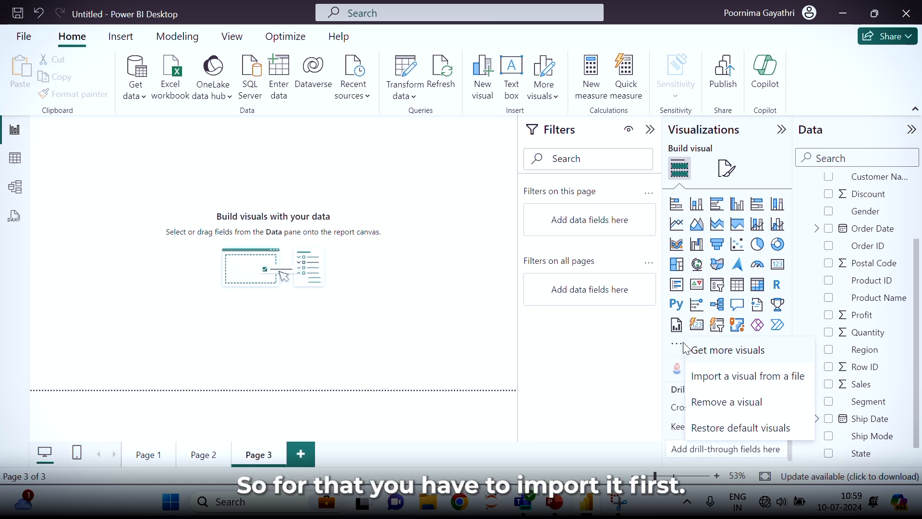
pyautogui.click(749, 379)
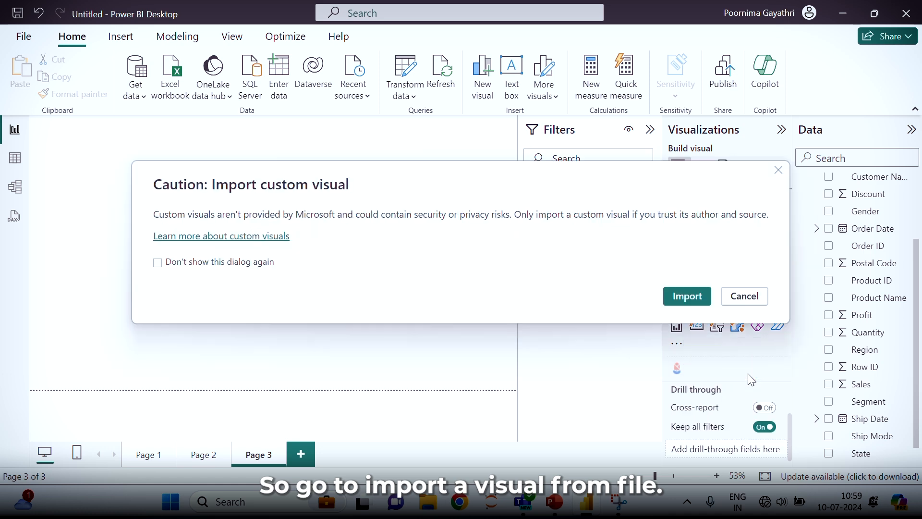
pyautogui.click(686, 293)
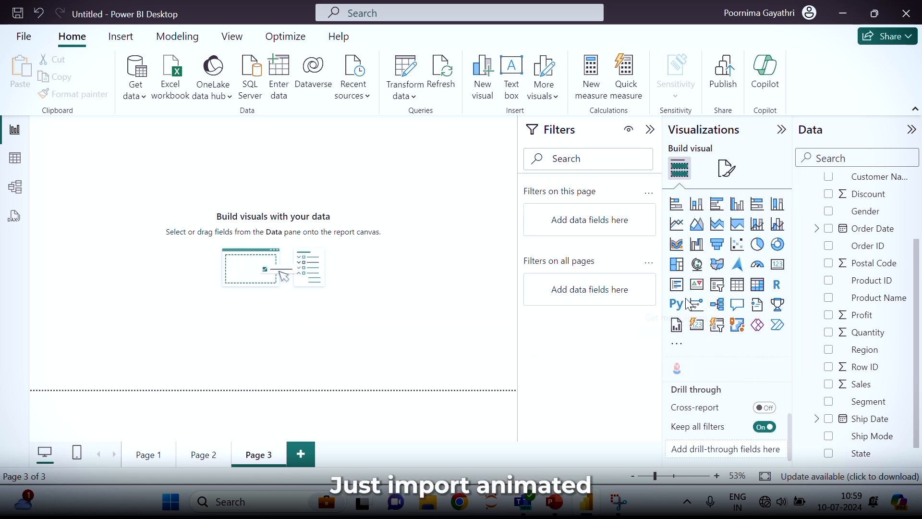
pyautogui.click(247, 116)
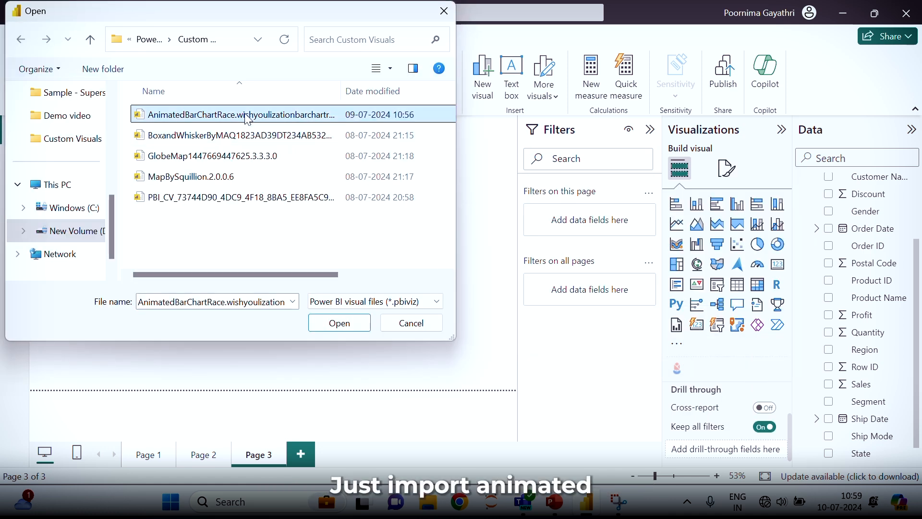
pyautogui.click(331, 327)
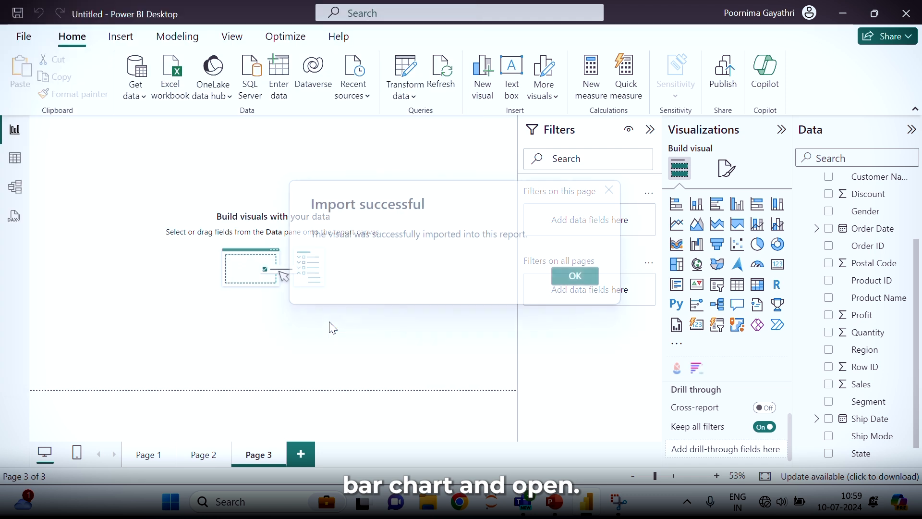
pyautogui.click(575, 277)
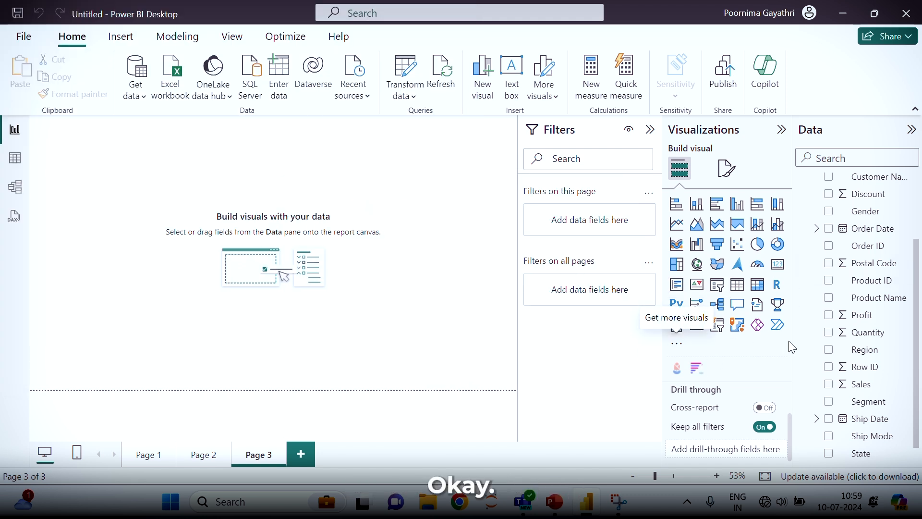
# Add an enlarged Animated Bar Chart Race visual to Page 3 with Sub-Category as its Name field
pyautogui.click(696, 369)
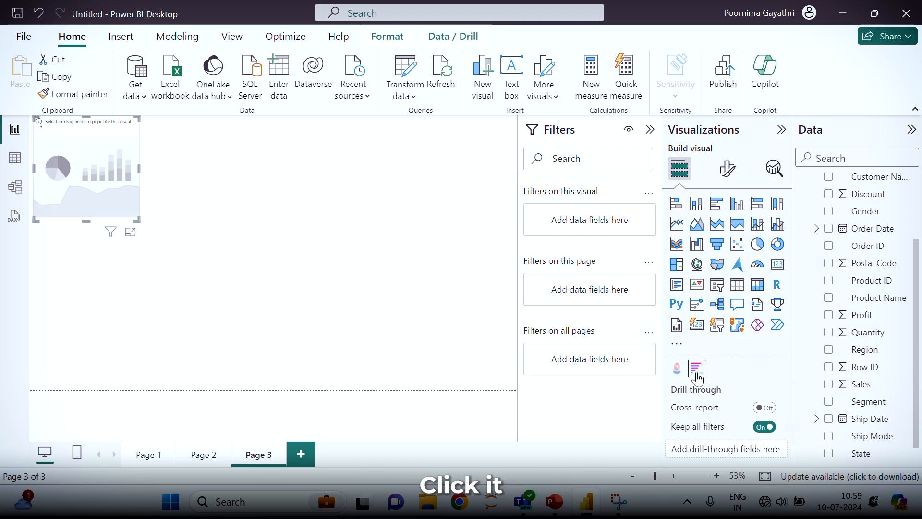
pyautogui.moveTo(139, 219); pyautogui.dragTo(373, 396)
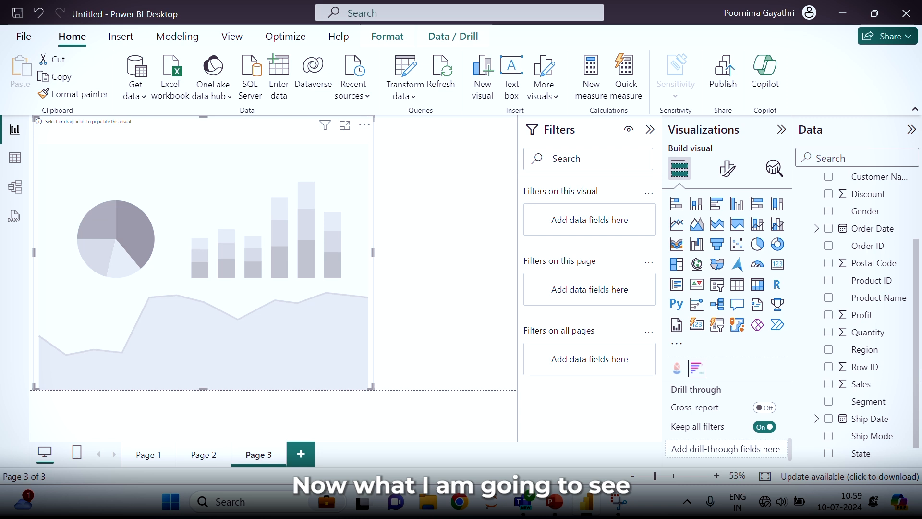
pyautogui.moveTo(917, 366); pyautogui.dragTo(912, 295)
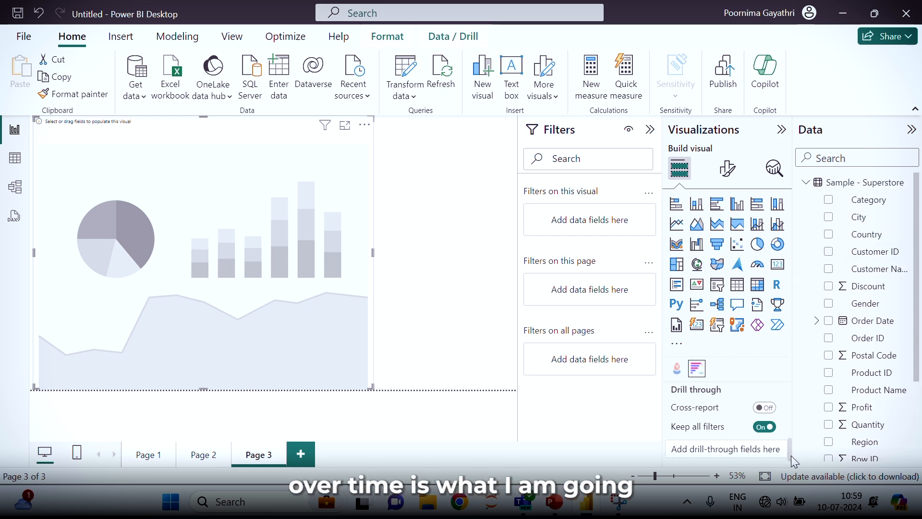
pyautogui.moveTo(790, 448); pyautogui.dragTo(789, 390)
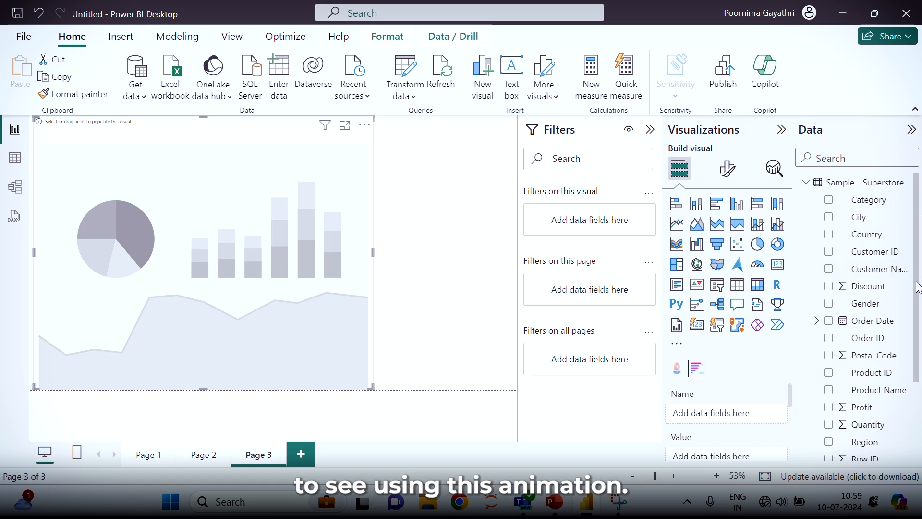
pyautogui.moveTo(918, 288); pyautogui.dragTo(919, 417)
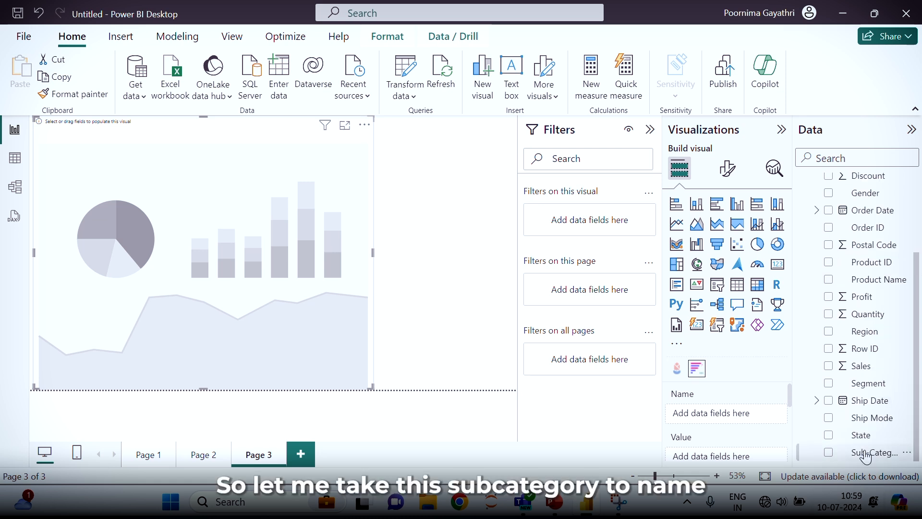
pyautogui.moveTo(728, 418); pyautogui.dragTo(730, 420)
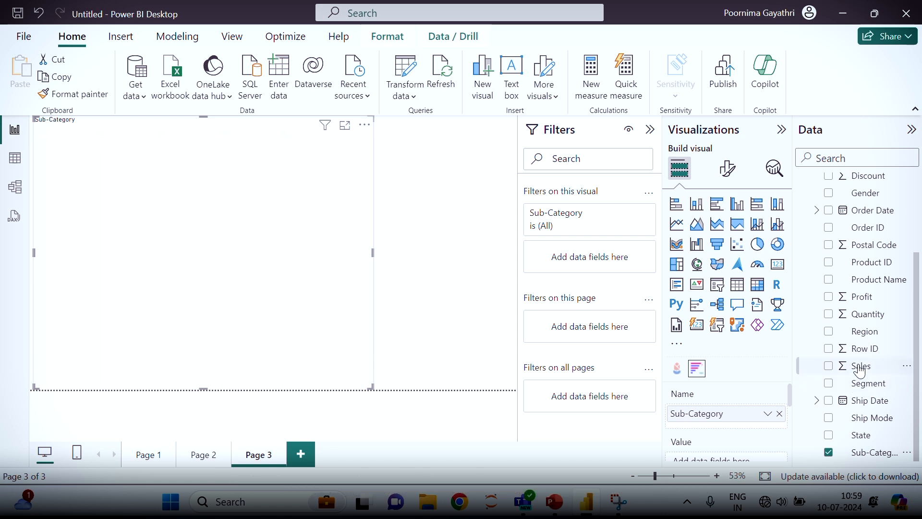
# Assign Sales as the bar chart race's Value and Order Date as its Period
pyautogui.moveTo(860, 366); pyautogui.dragTo(733, 462)
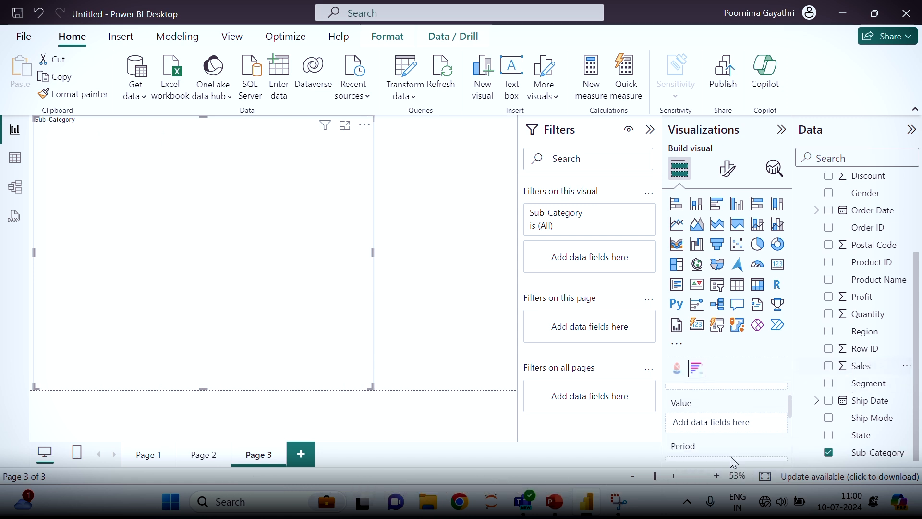
pyautogui.moveTo(788, 411)
pyautogui.mouseDown()
pyautogui.moveTo(789, 425)
pyautogui.moveTo(790, 411)
pyautogui.mouseUp()
pyautogui.moveTo(856, 375); pyautogui.dragTo(733, 423)
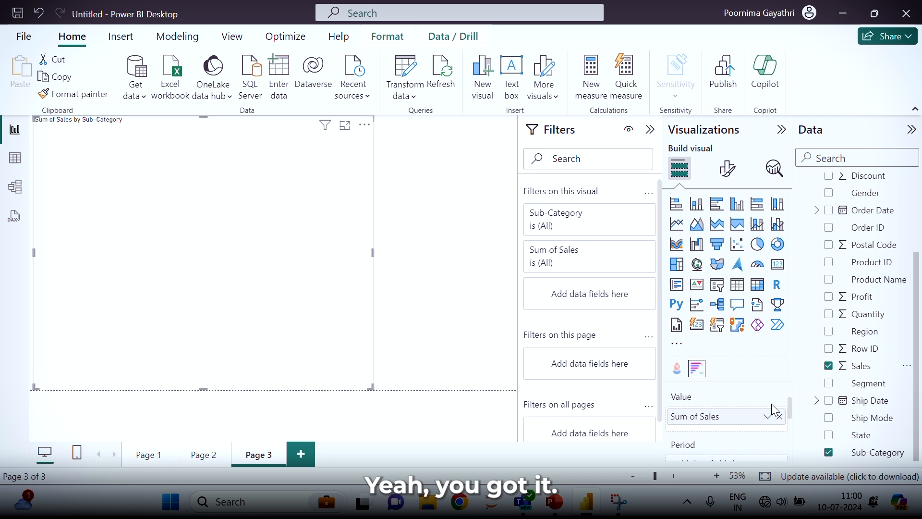
pyautogui.scroll(-1, 792, 416)
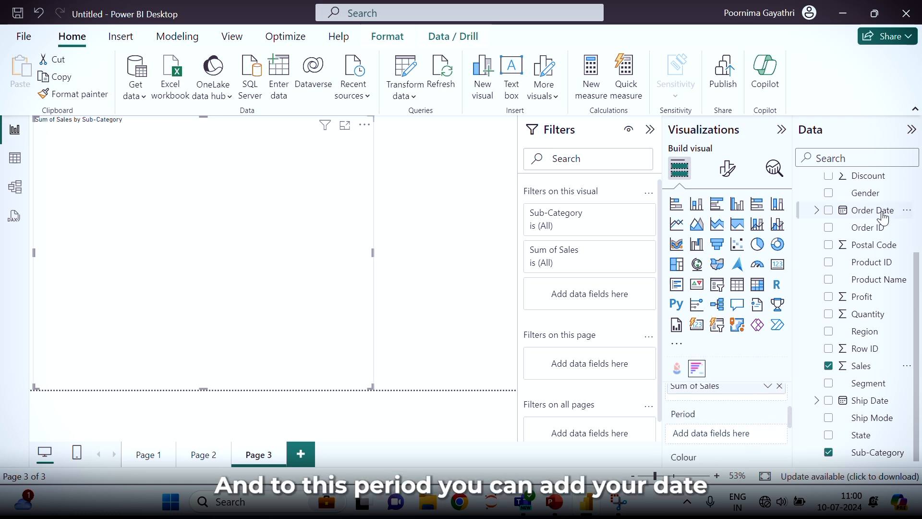
pyautogui.moveTo(754, 436); pyautogui.dragTo(755, 435)
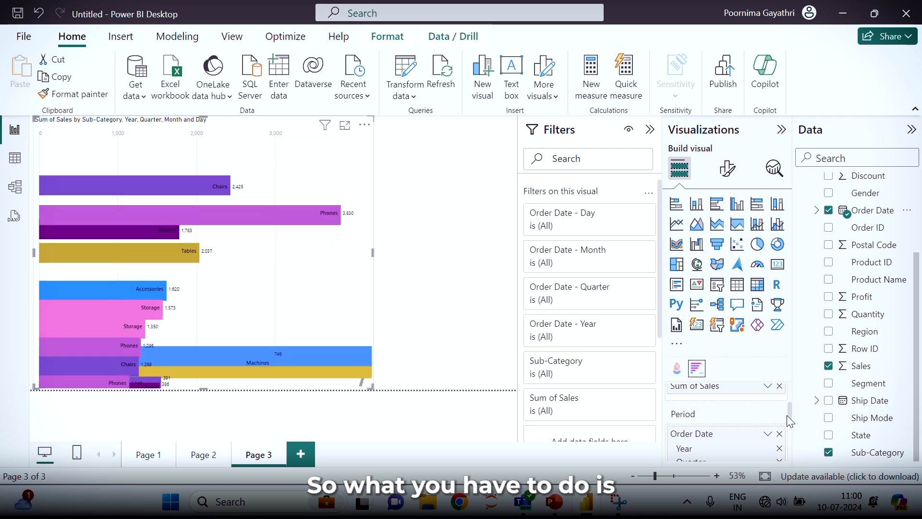
pyautogui.scroll(-2, 790, 420)
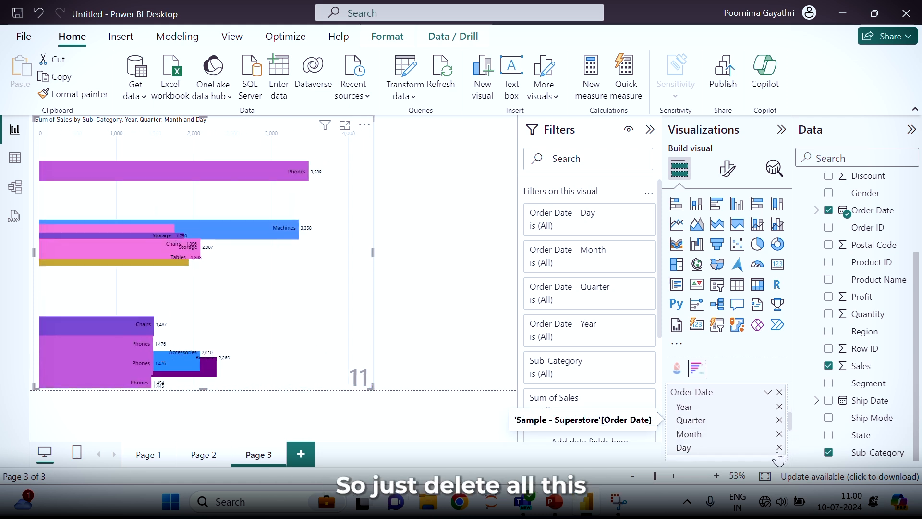
# Remove the Day, Month and Quarter levels from the bar chart race's Order Date period, keeping only Year
pyautogui.click(778, 447)
pyautogui.click(779, 434)
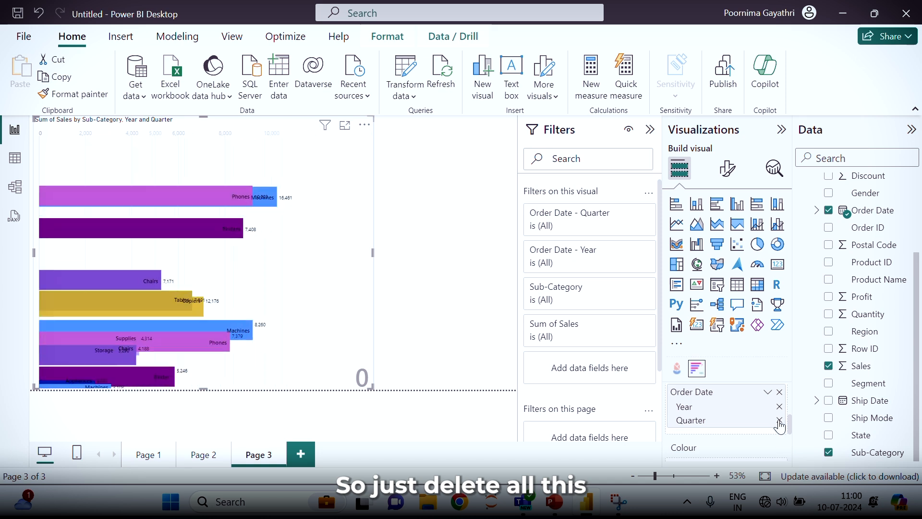
pyautogui.click(778, 420)
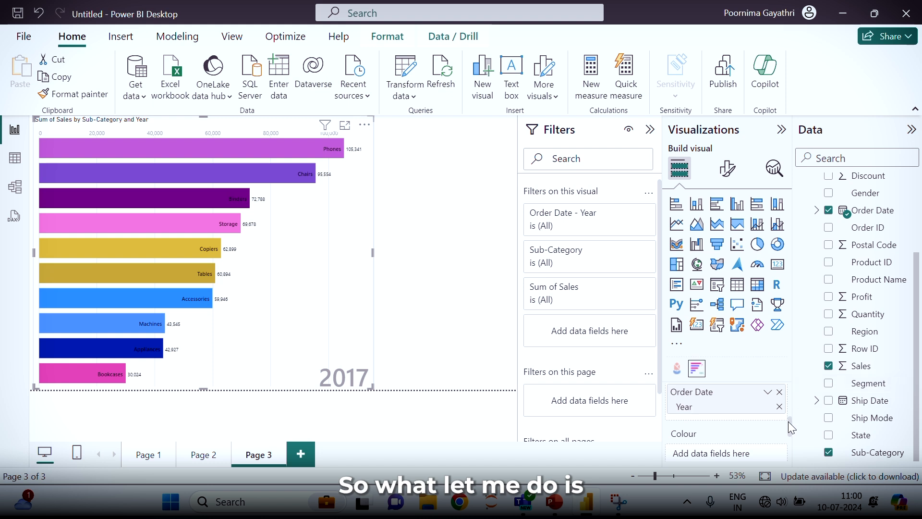
# Set the bar chart race's animation duration to 5000 in its Wishyoulization Settings
pyautogui.moveTo(788, 422); pyautogui.dragTo(789, 375)
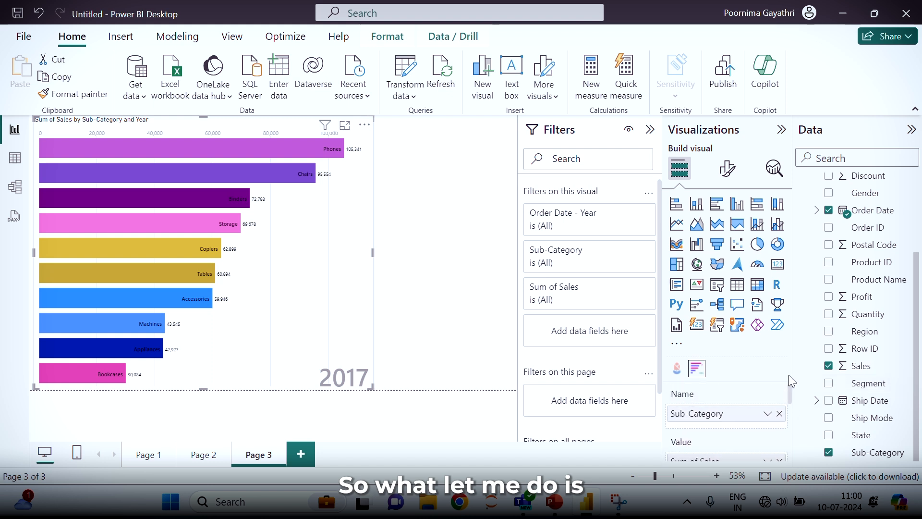
pyautogui.click(726, 169)
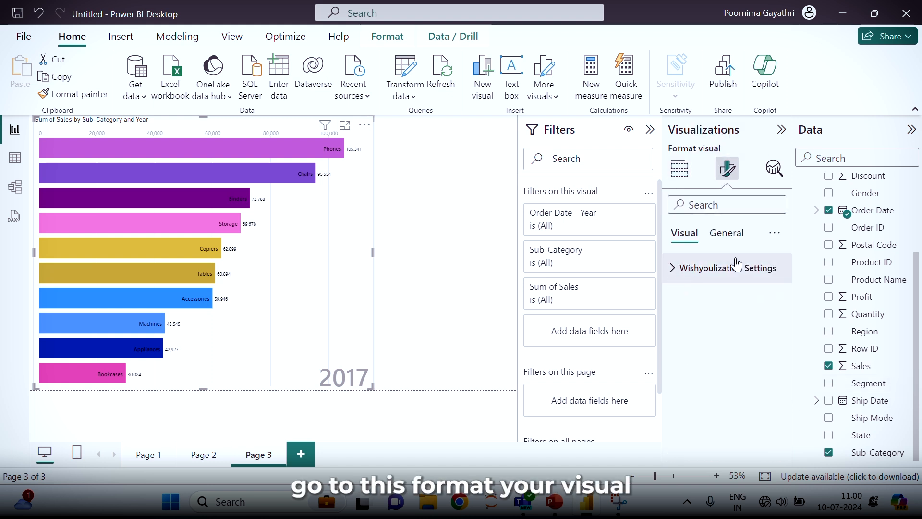
pyautogui.click(674, 269)
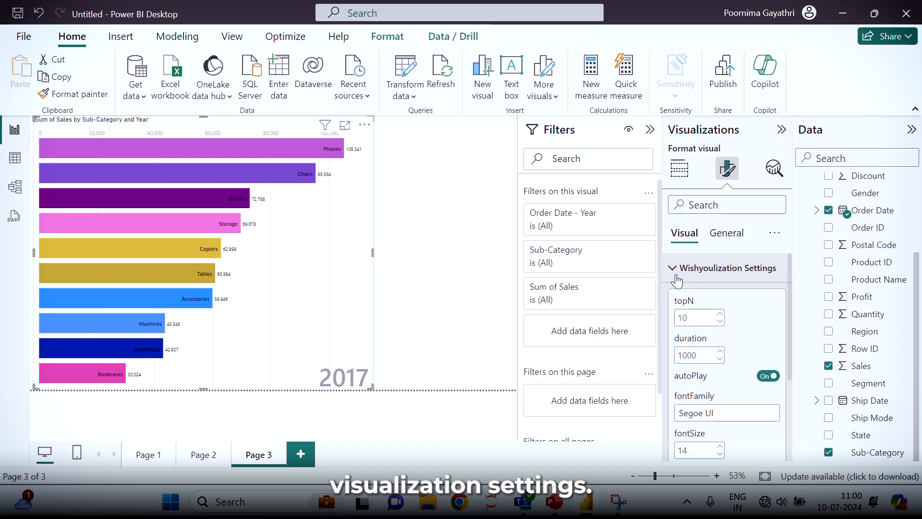
pyautogui.doubleClick(701, 352)
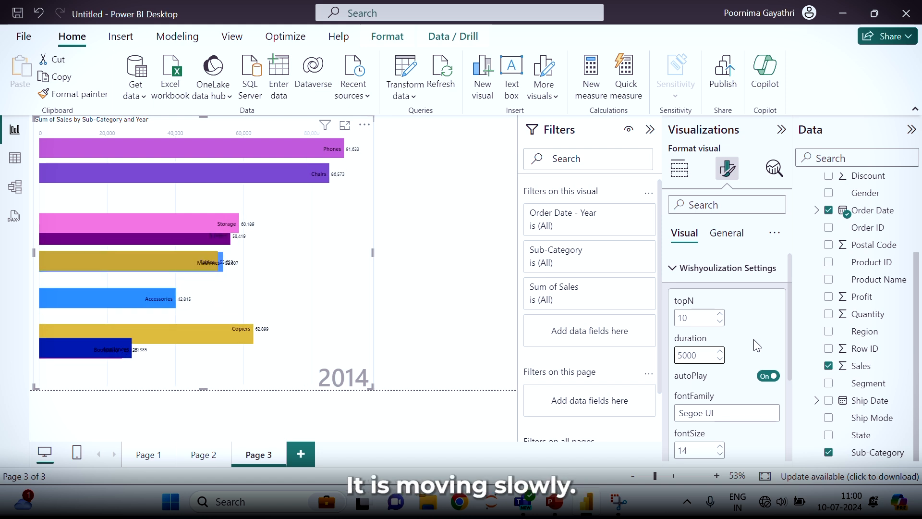
# Limit the bar chart race to the top 3 sub-categories and widen the visual across most of the page
pyautogui.doubleClick(688, 317)
pyautogui.press('BackSpace')
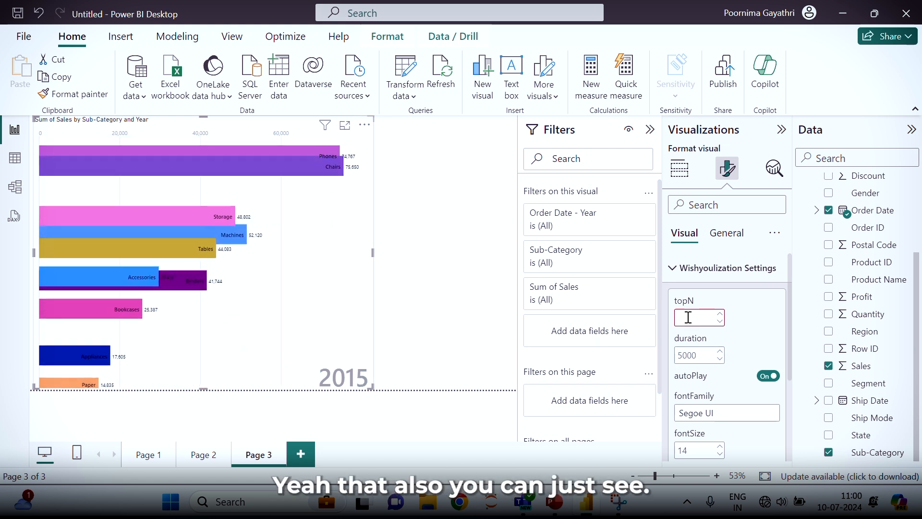
pyautogui.write('3')
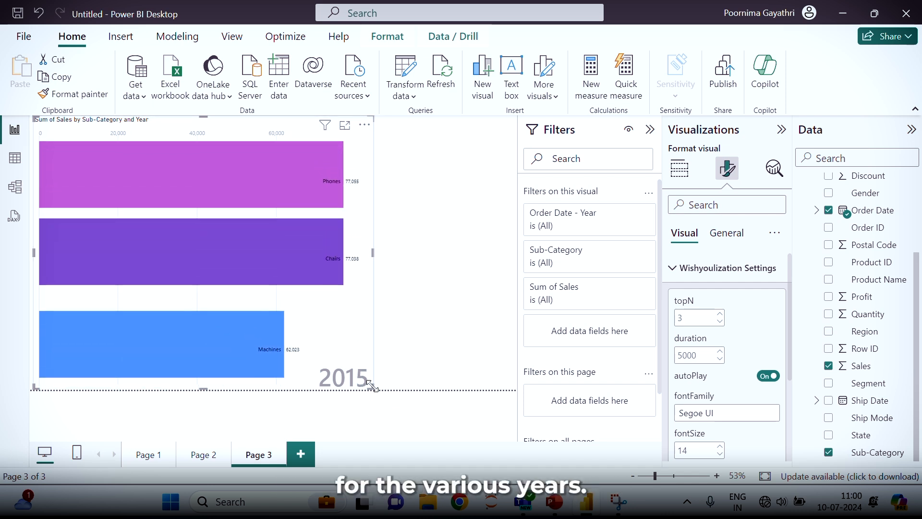
pyautogui.moveTo(369, 382); pyautogui.dragTo(480, 385)
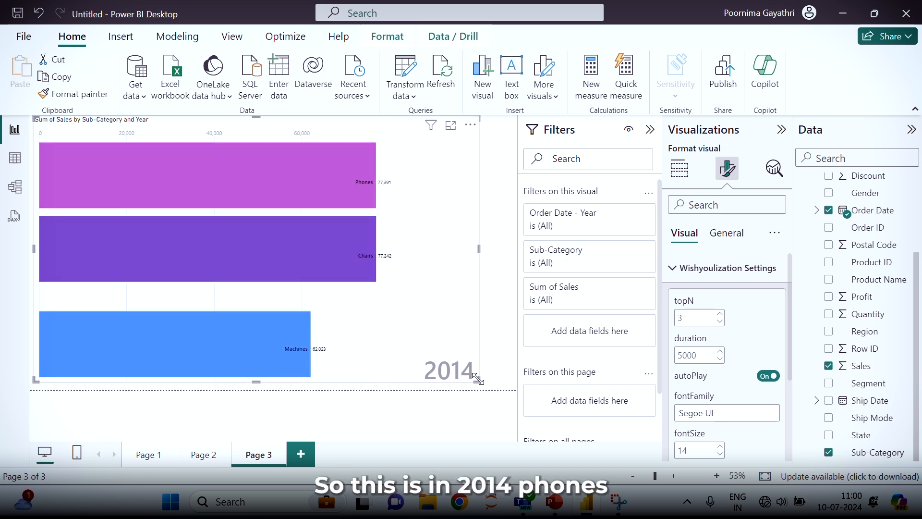